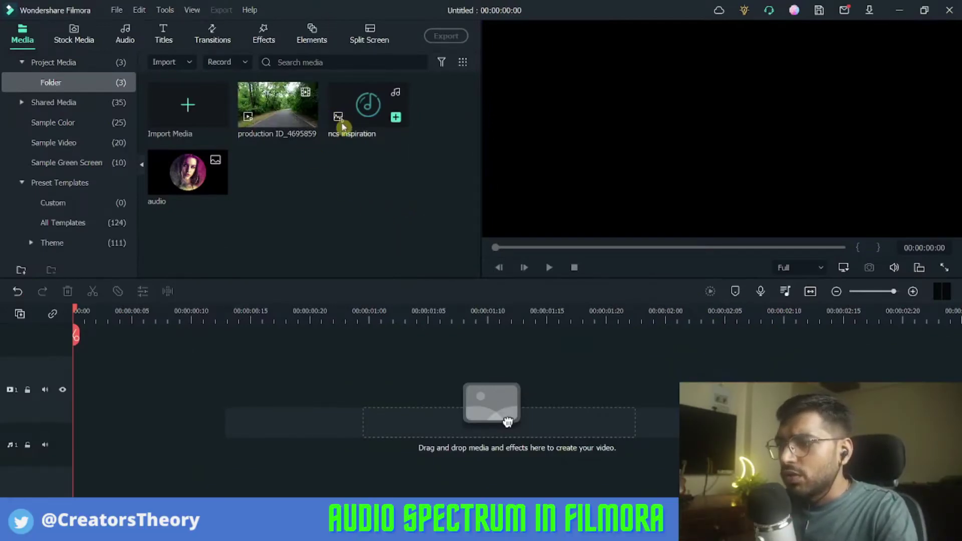
Select the imported ncs inspiration music track in the project media
{"action": "left_click", "coordinate": [367, 110]}
Drop ncs inspiration onto the audio track and drag production ID_4695859 onto the video track
{"action": "left_click_drag", "start_coordinate": [74, 444], "coordinate": [89, 454]}
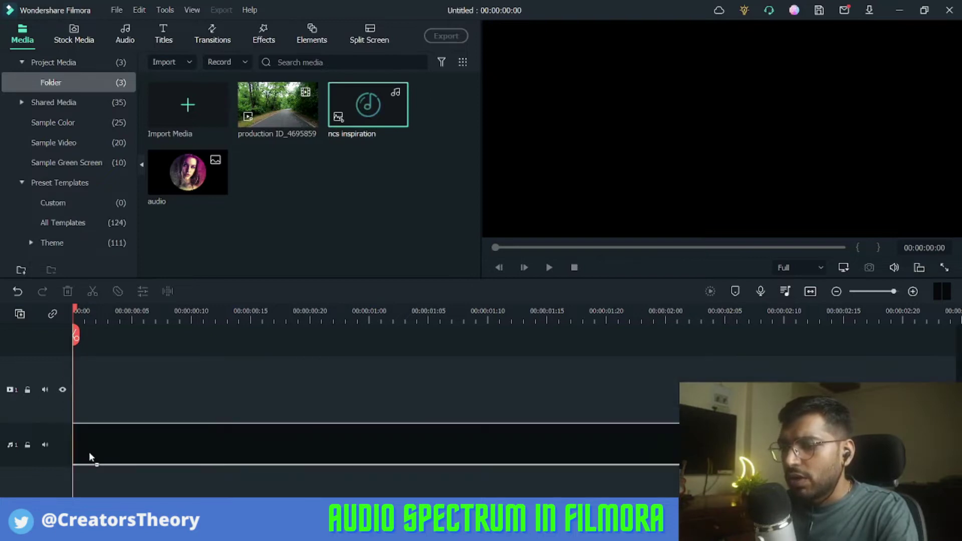
{"action": "left_click_drag", "start_coordinate": [269, 352], "coordinate": [376, 314]}
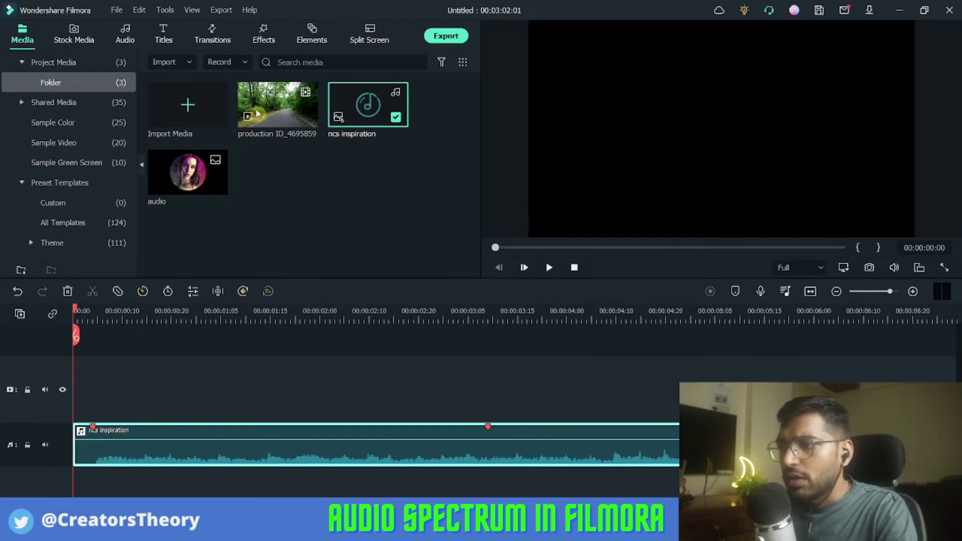
{"action": "left_click_drag", "start_coordinate": [275, 120], "coordinate": [93, 320]}
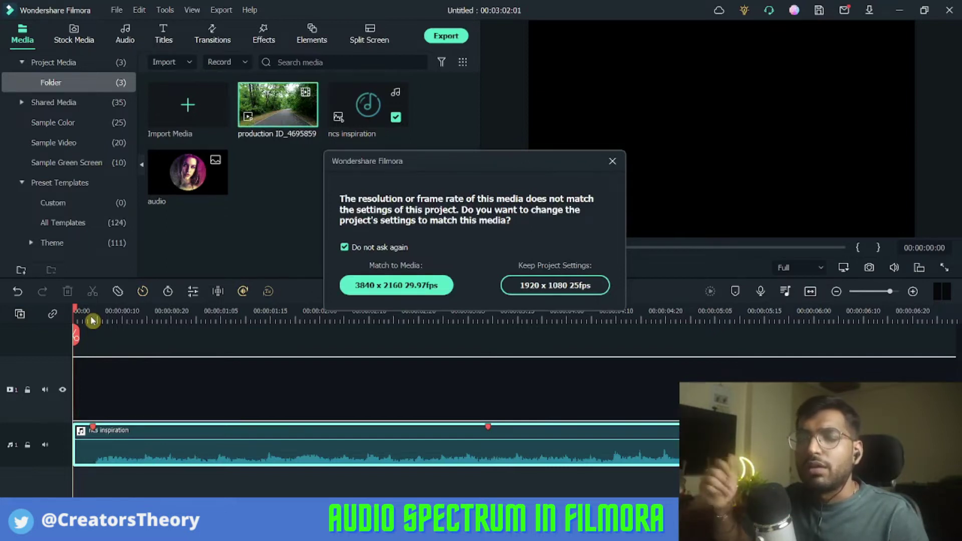
Keep the 1920 x 1080 25fps project settings and apply Square Blur from Favorites to the road clip
{"action": "left_click", "coordinate": [530, 289]}
{"action": "left_click", "coordinate": [329, 452]}
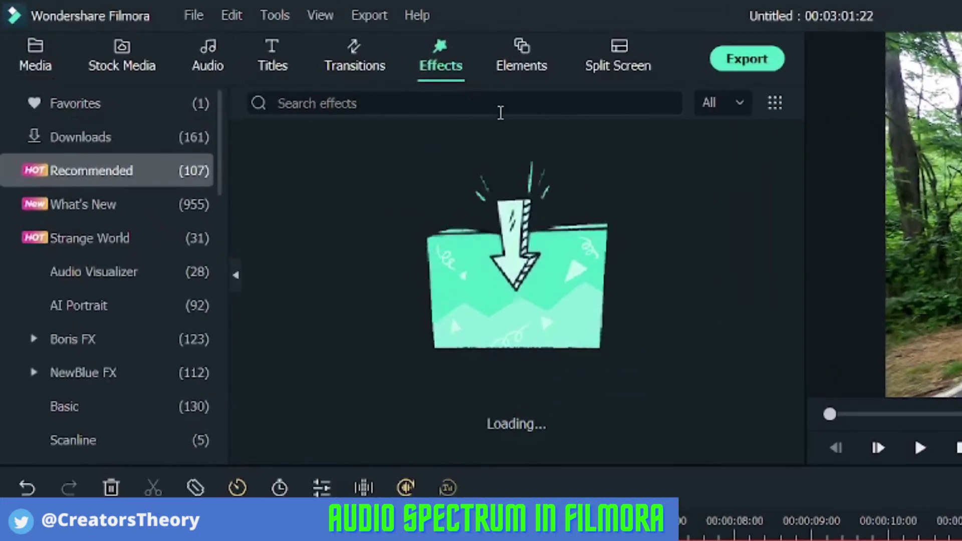
{"action": "left_click", "coordinate": [140, 112]}
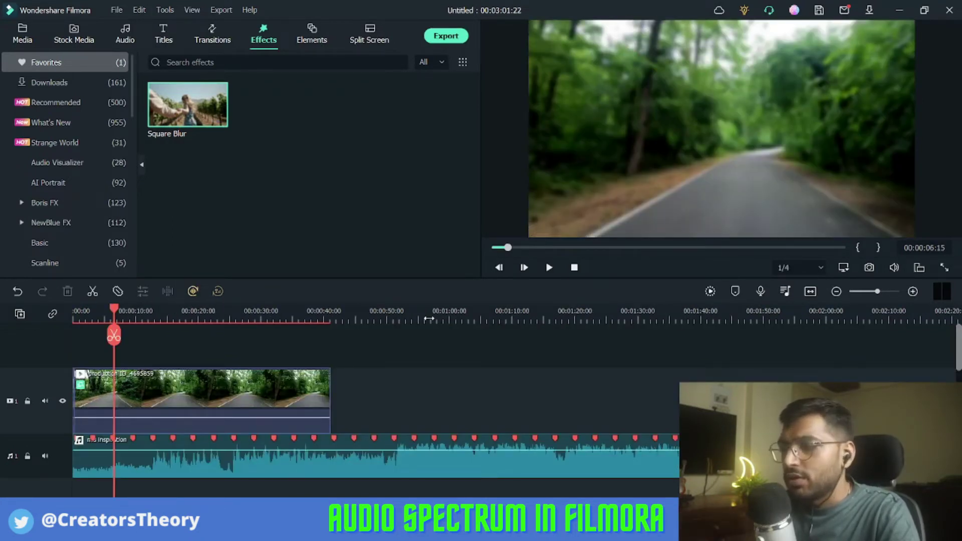
{"action": "left_click", "coordinate": [23, 34]}
Layer the 'audio' portrait image on track 2 above the road clip and preview it
{"action": "left_click_drag", "start_coordinate": [190, 194], "coordinate": [122, 355]}
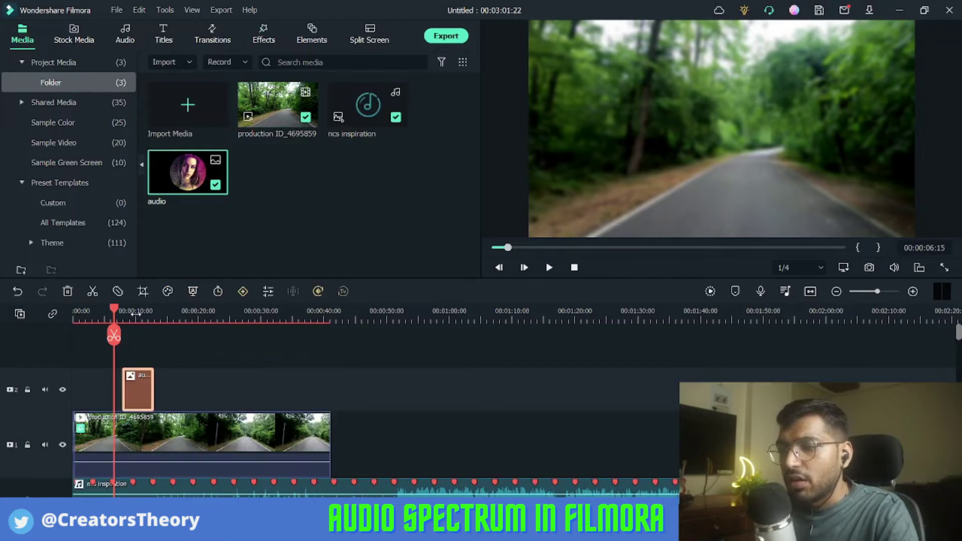
{"action": "left_click_drag", "start_coordinate": [135, 313], "coordinate": [131, 321]}
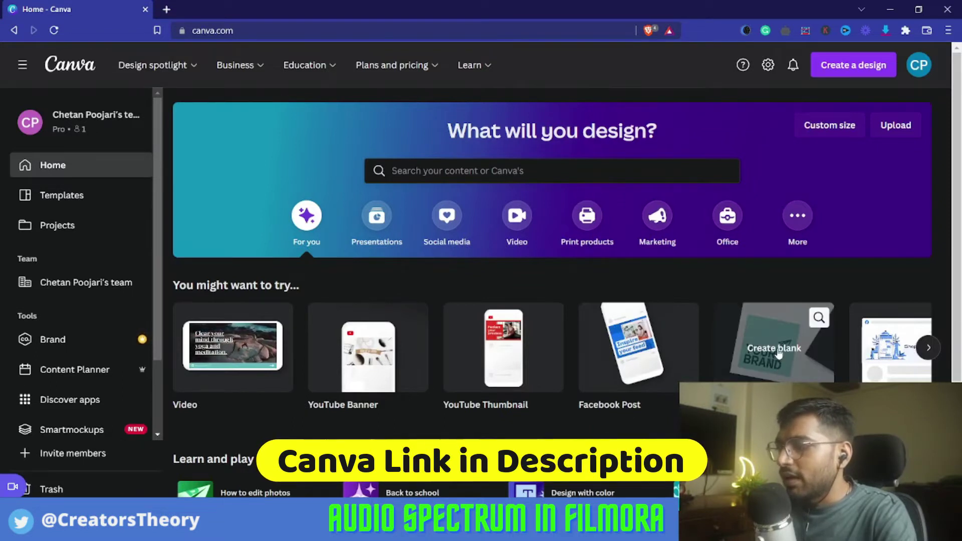
Create a blank Canva logo design and scroll the Elements library down to Frames
{"action": "left_click", "coordinate": [779, 353]}
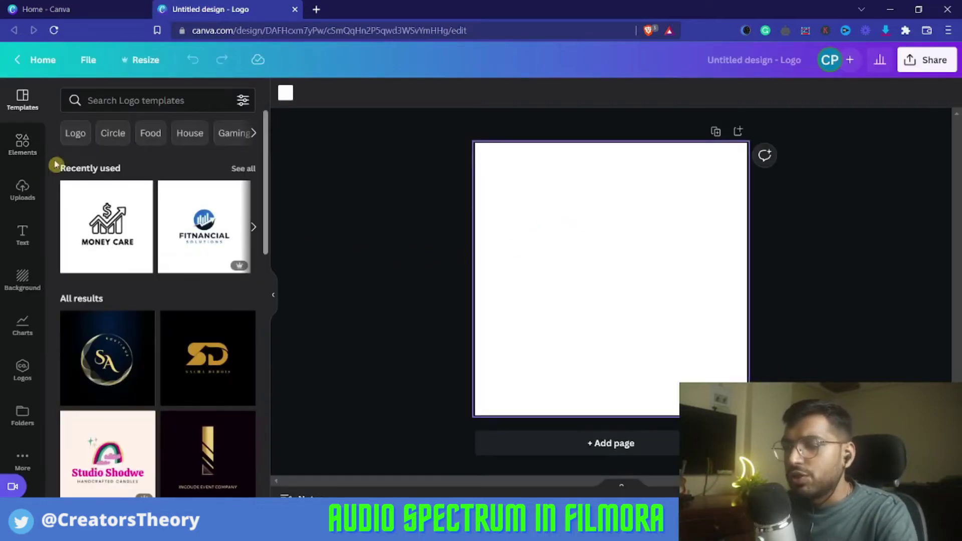
{"action": "left_click", "coordinate": [23, 146]}
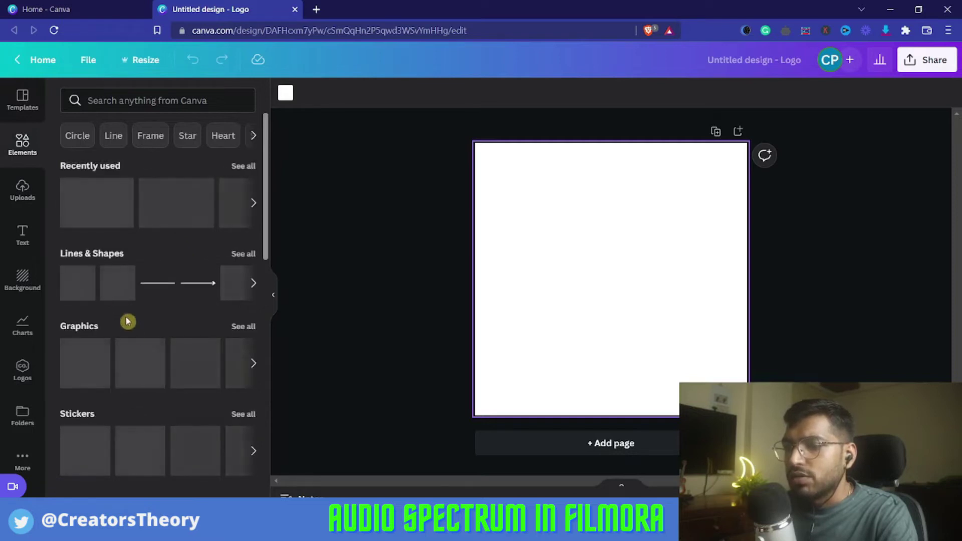
{"action": "scroll", "coordinate": [120, 326], "scroll_direction": "down", "scroll_amount": 4}
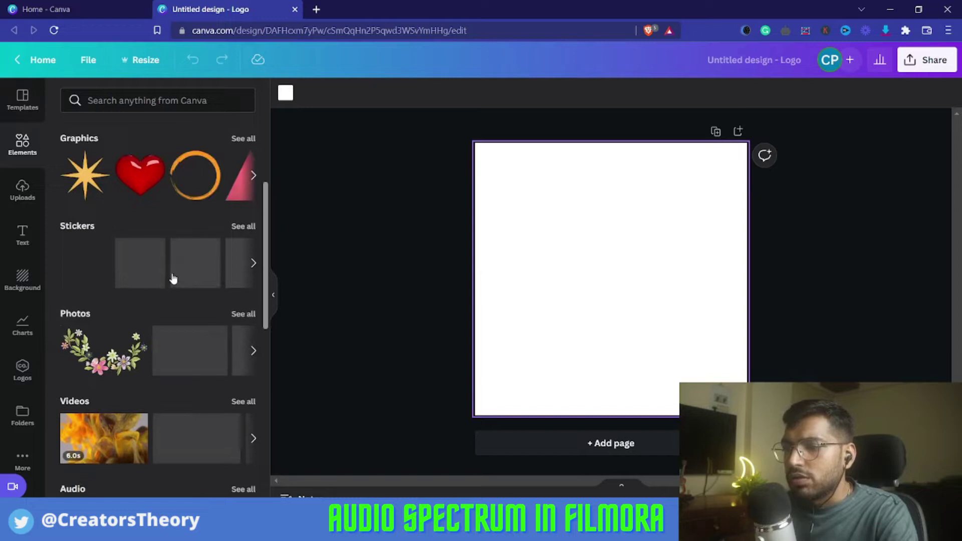
{"action": "scroll", "coordinate": [168, 285], "scroll_direction": "down", "scroll_amount": 10}
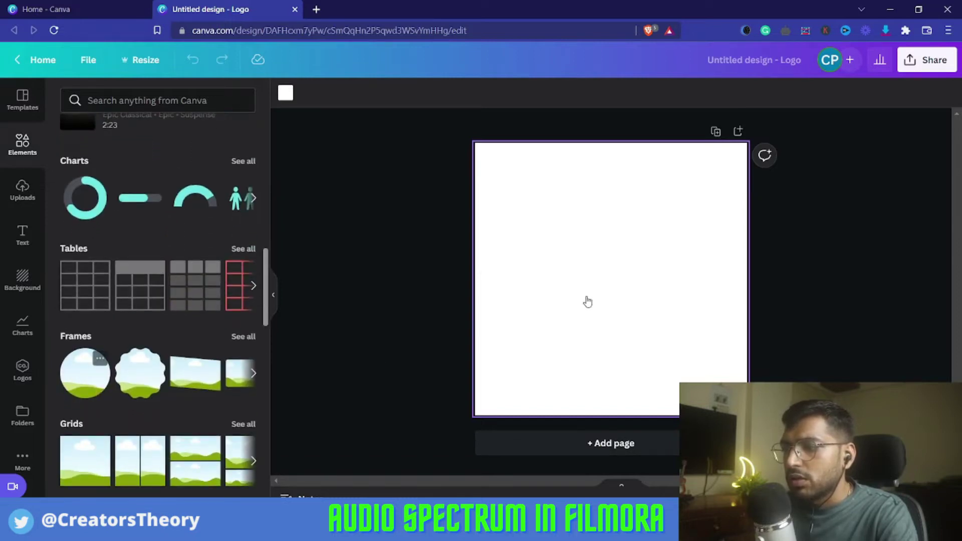
Add the circle frame to the page, then enlarge and centre it
{"action": "left_click", "coordinate": [559, 269]}
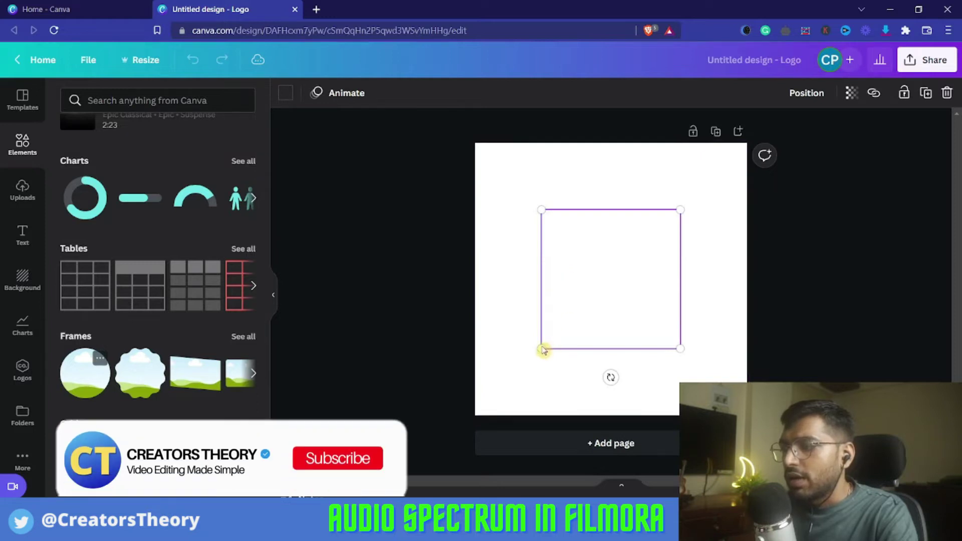
{"action": "left_click_drag", "start_coordinate": [514, 368], "coordinate": [439, 450]}
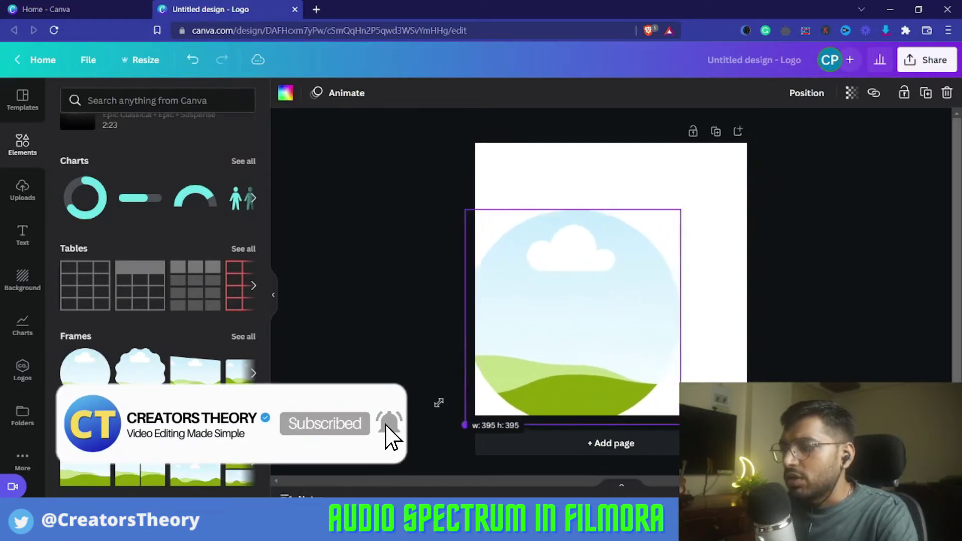
{"action": "left_click_drag", "start_coordinate": [576, 339], "coordinate": [593, 308]}
Go from Uploads back to the Elements library and open its search box
{"action": "left_click", "coordinate": [22, 190]}
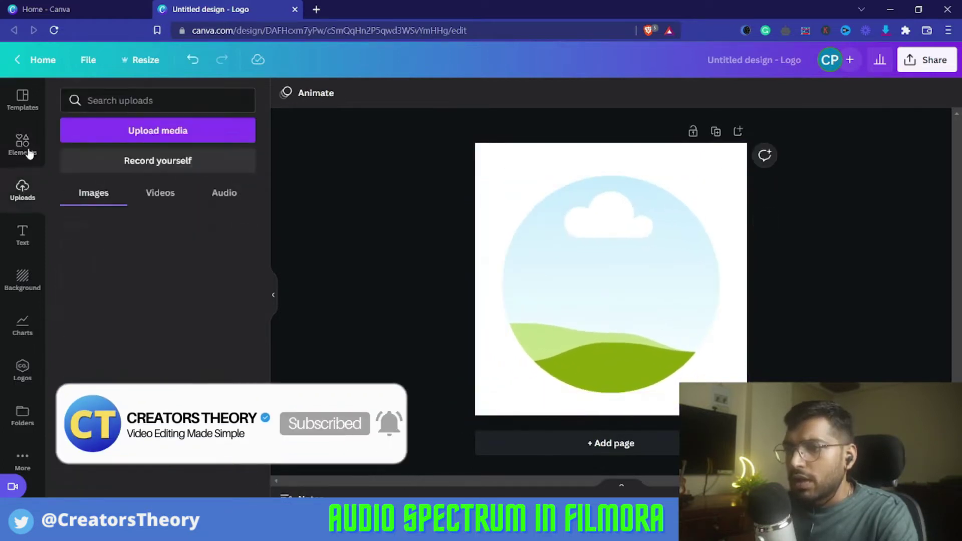
{"action": "left_click", "coordinate": [168, 102]}
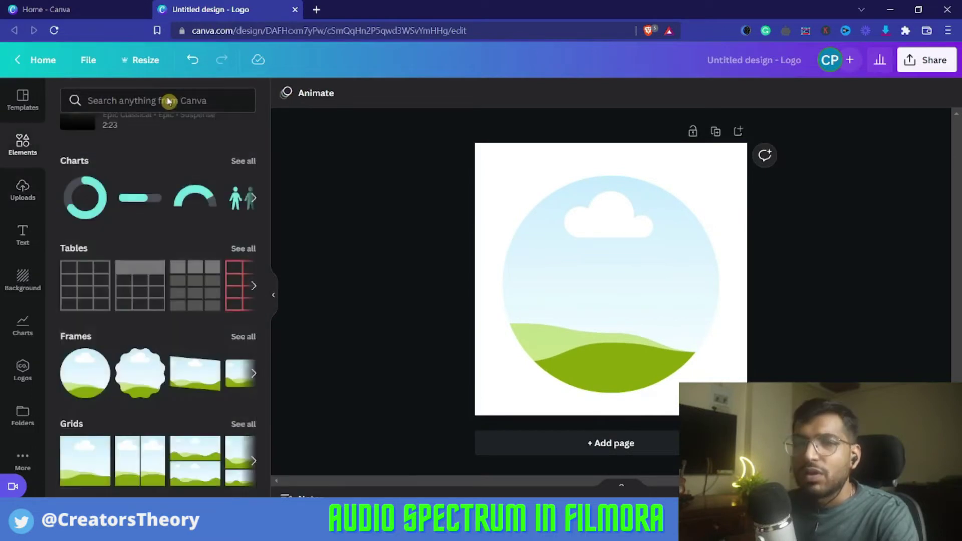
{"action": "scroll", "coordinate": [178, 202], "scroll_direction": "up", "scroll_amount": 7}
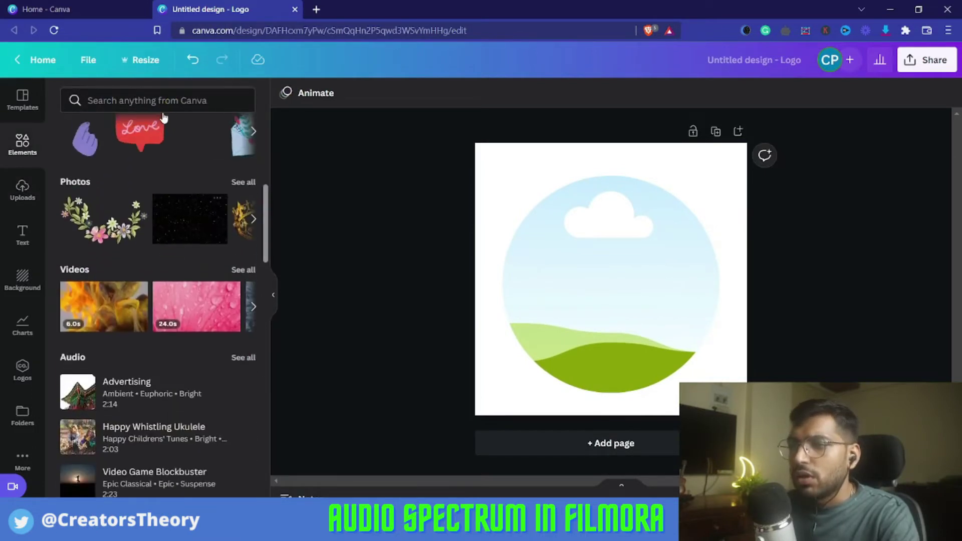
{"action": "left_click", "coordinate": [158, 100]}
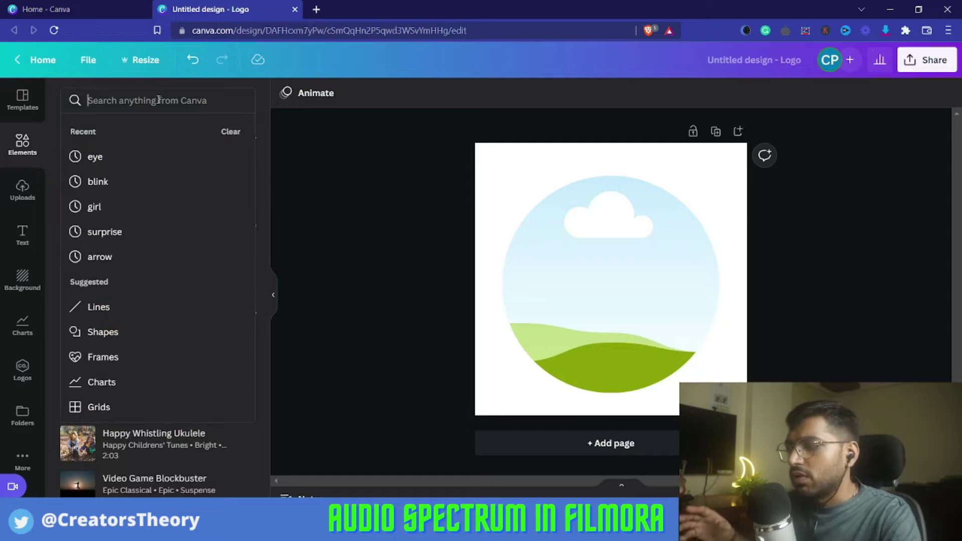
{"action": "left_click", "coordinate": [477, 235]}
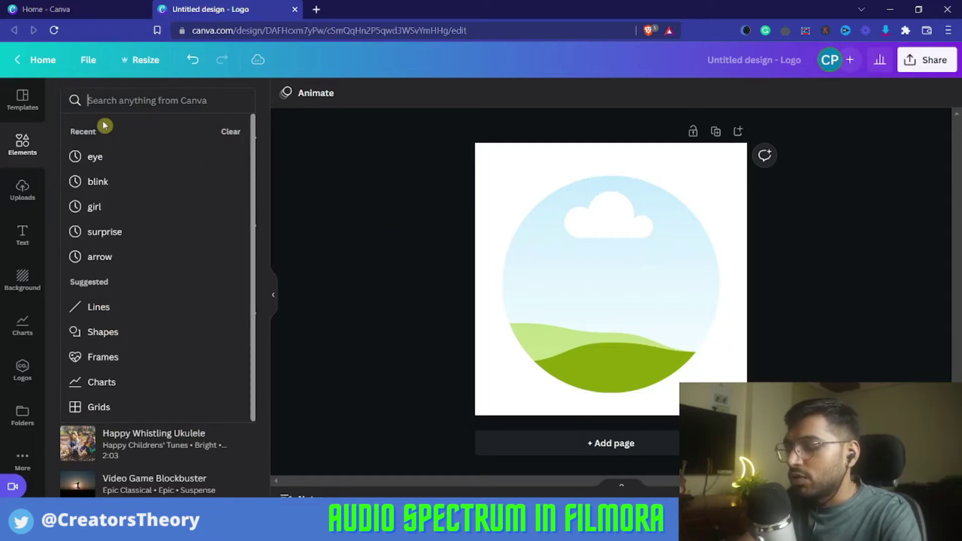
Search Elements photos for 'girl', drop a woman's photo into the circle and reposition her face
{"action": "type", "text": "girl"}
{"action": "key", "text": "Return"}
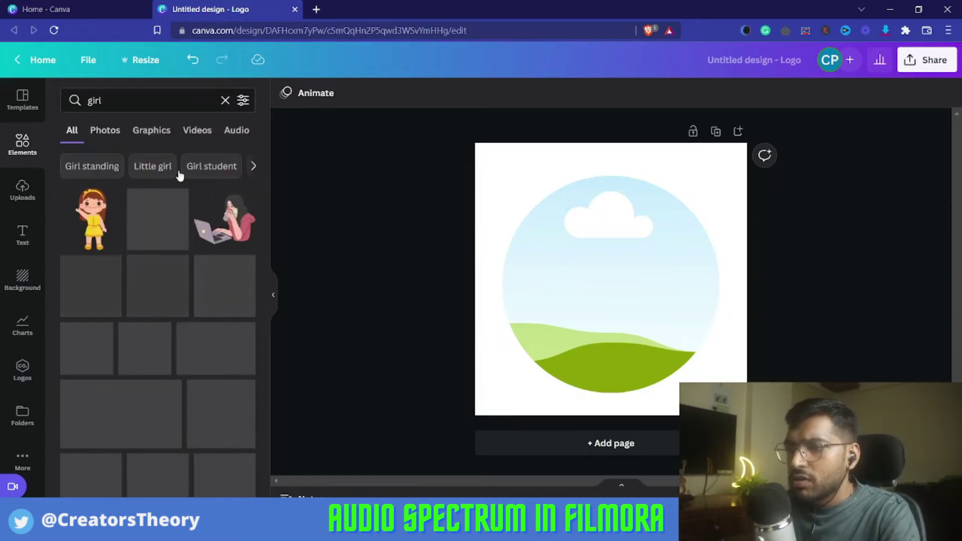
{"action": "left_click", "coordinate": [122, 131]}
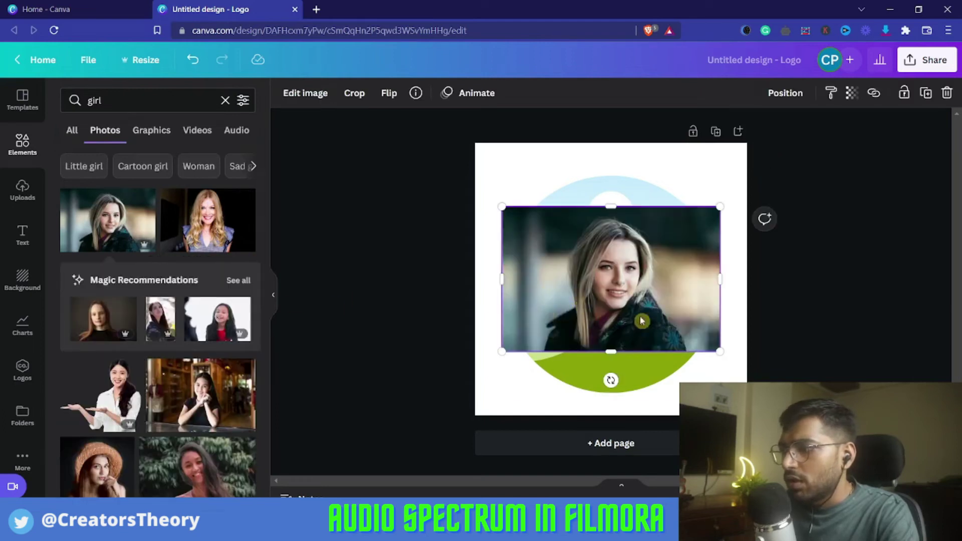
{"action": "left_click_drag", "start_coordinate": [641, 320], "coordinate": [646, 313]}
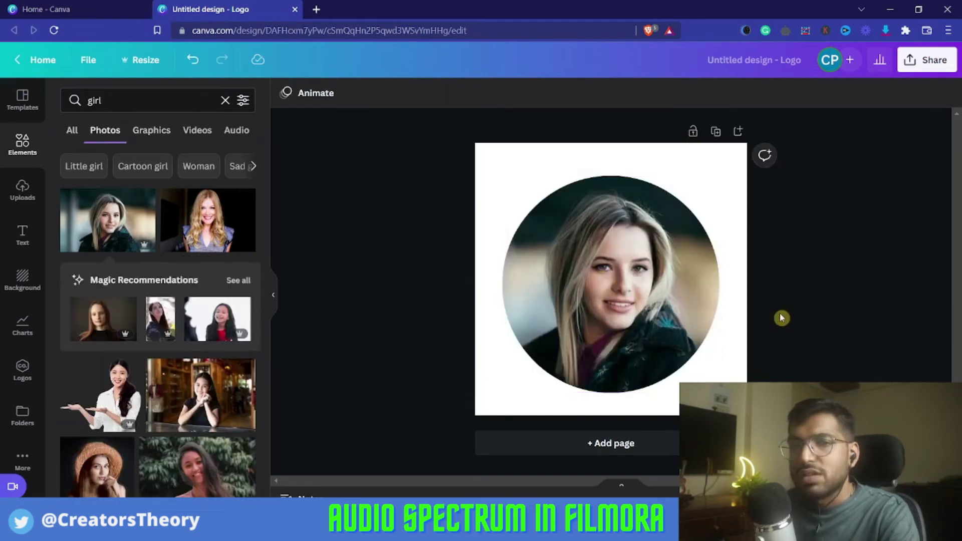
{"action": "double_click", "coordinate": [642, 292]}
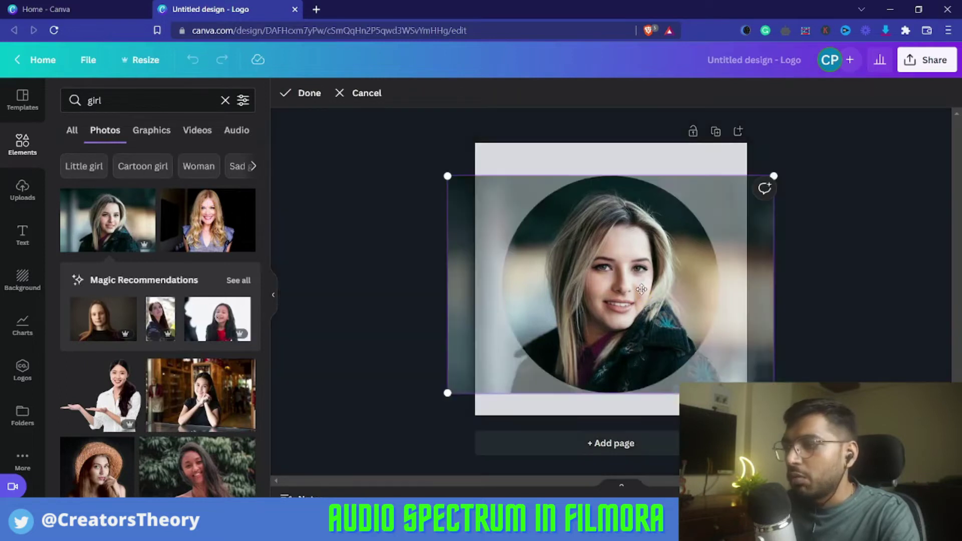
{"action": "mouse_move", "coordinate": [633, 289]}
{"action": "left_mouse_down"}
{"action": "mouse_move", "coordinate": [641, 288]}
{"action": "mouse_move", "coordinate": [631, 288]}
{"action": "mouse_move", "coordinate": [633, 271]}
{"action": "left_mouse_up"}
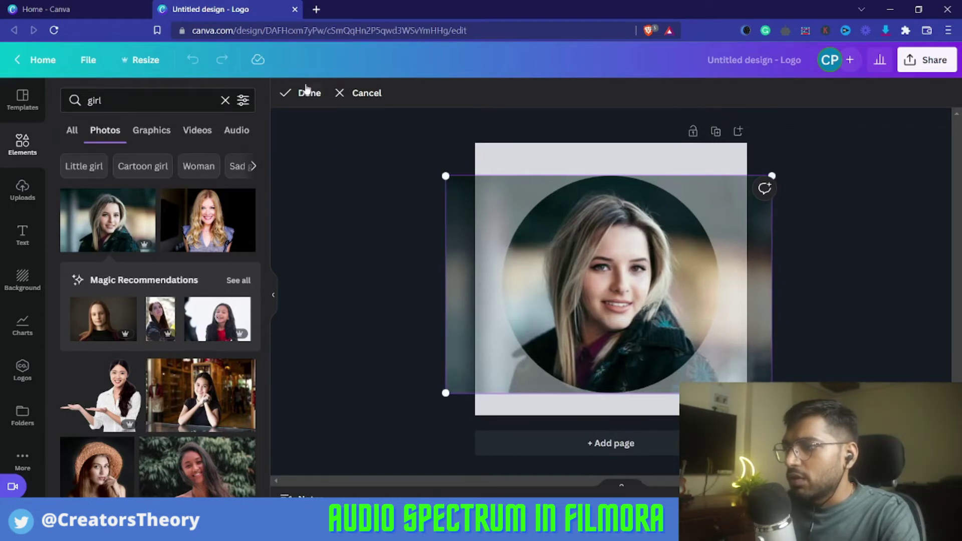
{"action": "left_click", "coordinate": [300, 90]}
Download the design through Share > Download as a PNG with transparent background
{"action": "left_click", "coordinate": [479, 315]}
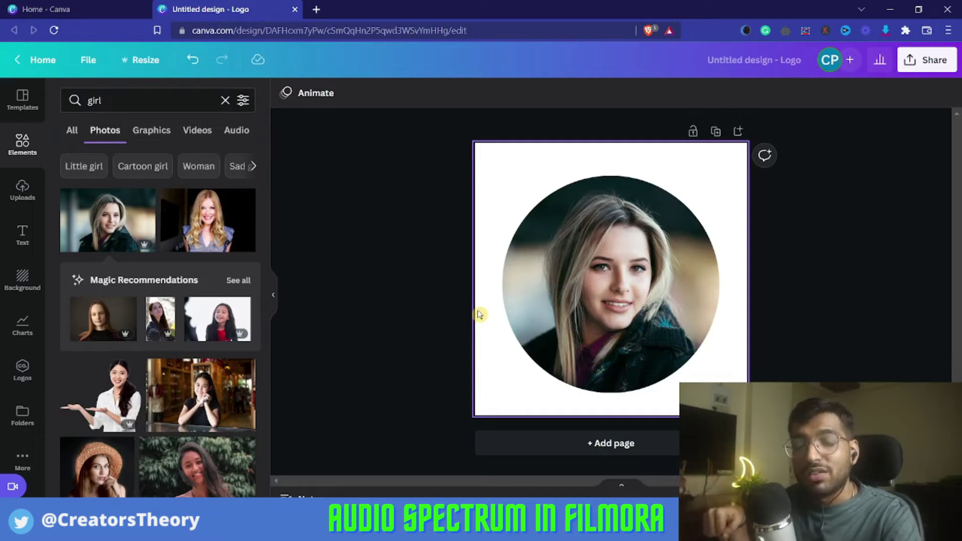
{"action": "left_click", "coordinate": [934, 60]}
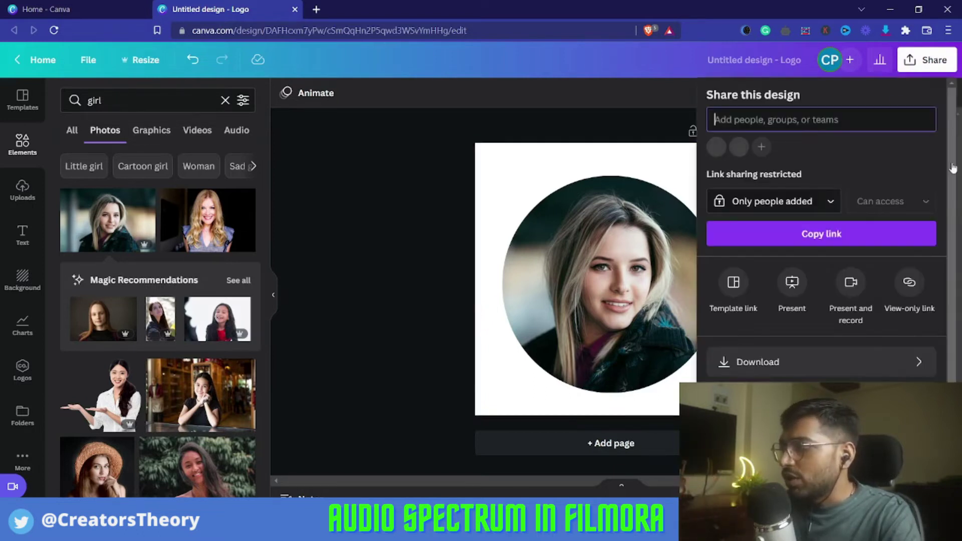
{"action": "left_click", "coordinate": [806, 370]}
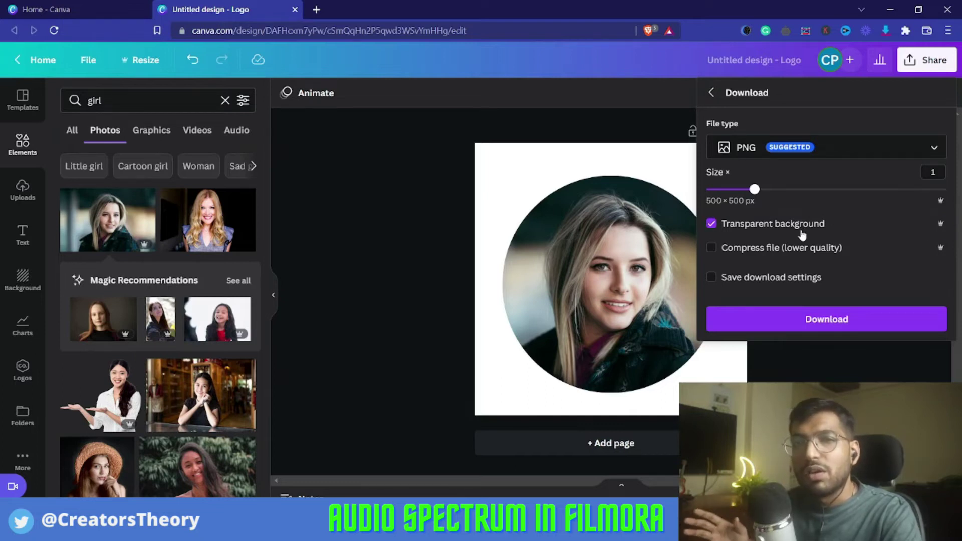
{"action": "left_click", "coordinate": [834, 320]}
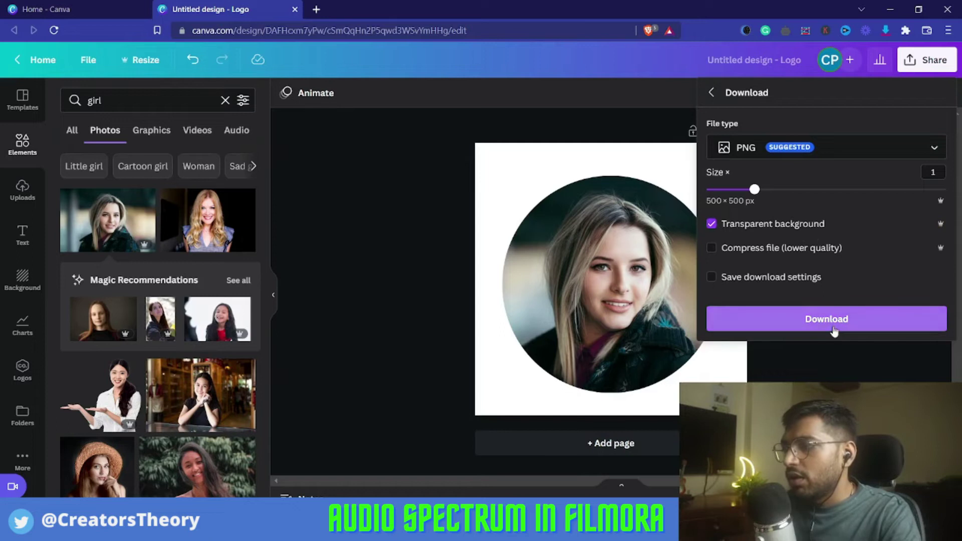
{"action": "left_click", "coordinate": [833, 325]}
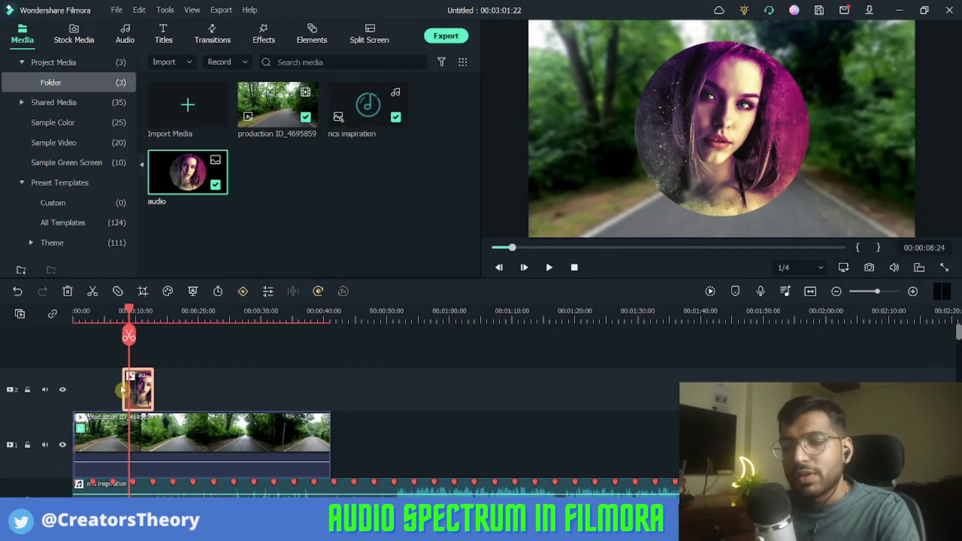
Stretch the portrait clip to the road video's length and move it up to track 3
{"action": "left_click_drag", "start_coordinate": [116, 390], "coordinate": [75, 390]}
{"action": "left_click", "coordinate": [131, 399]}
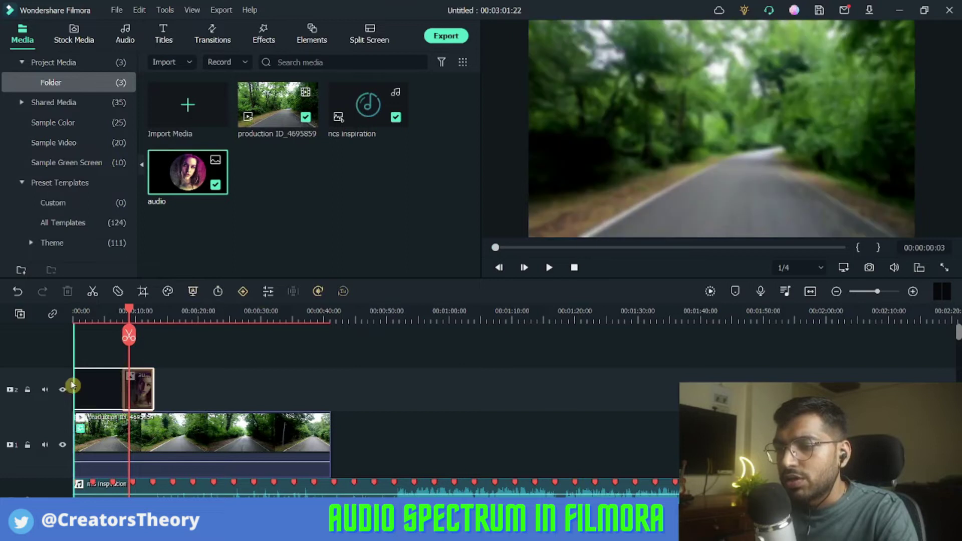
{"action": "left_click_drag", "start_coordinate": [156, 391], "coordinate": [332, 389]}
{"action": "left_click_drag", "start_coordinate": [185, 385], "coordinate": [212, 352]}
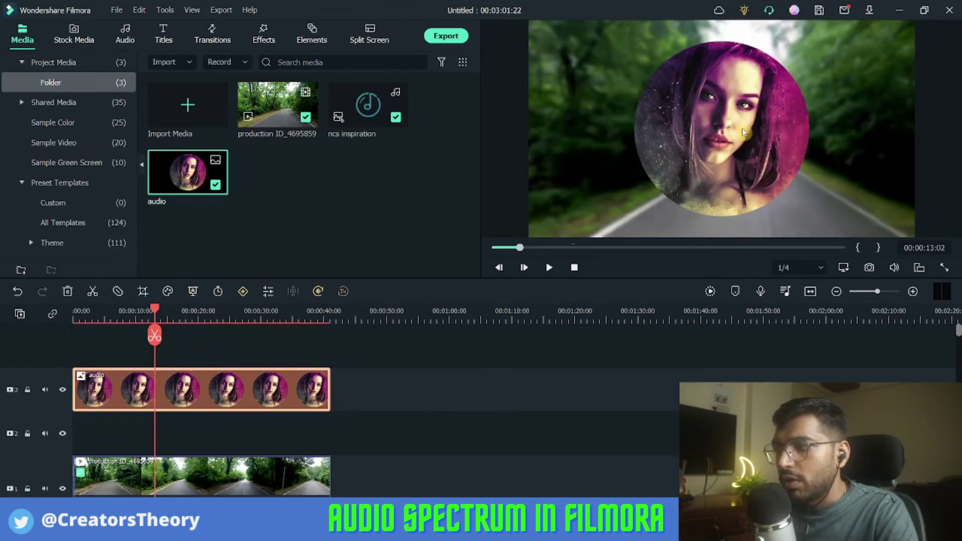
Scale the portrait overlay down to 77% in the preview and confirm
{"action": "left_click", "coordinate": [720, 104]}
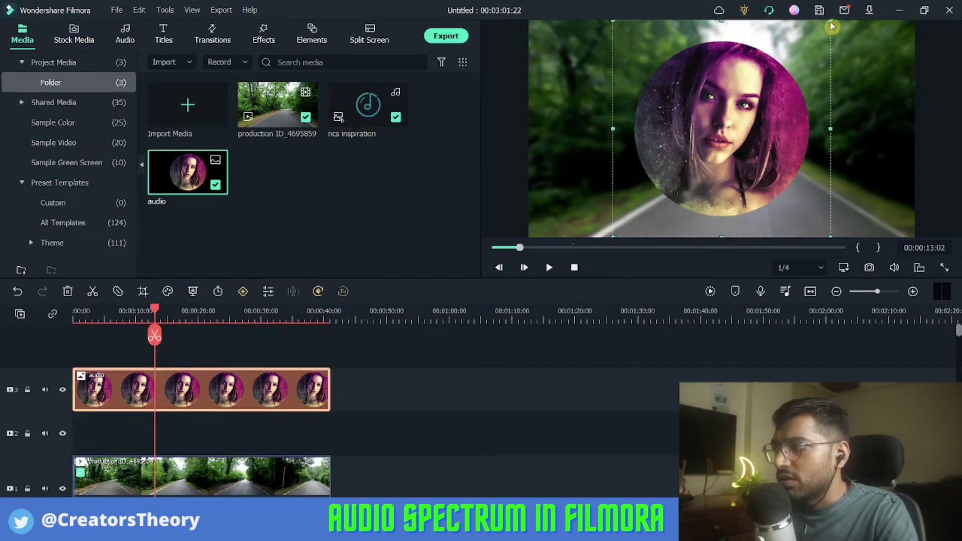
{"action": "left_click_drag", "start_coordinate": [830, 24], "coordinate": [805, 45]}
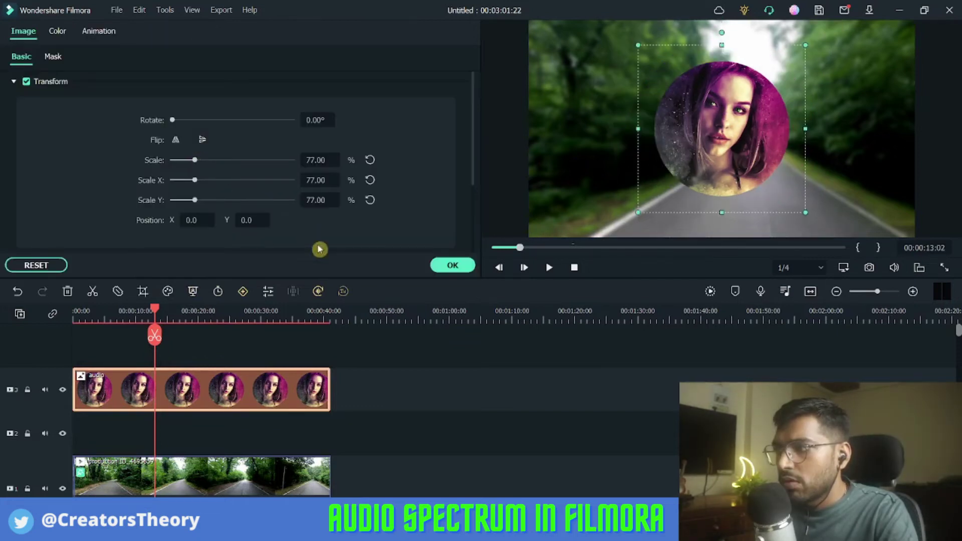
{"action": "left_click", "coordinate": [449, 266]}
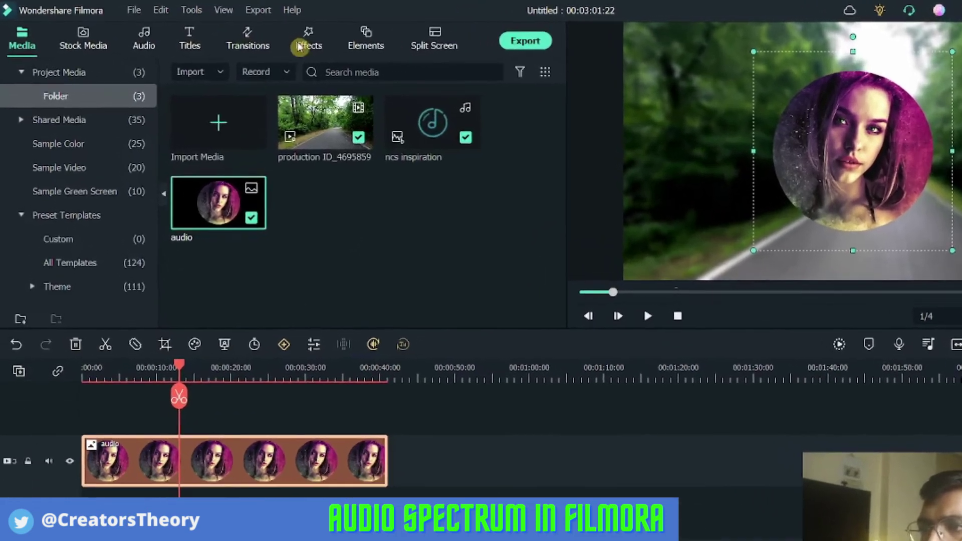
{"action": "left_click", "coordinate": [263, 35]}
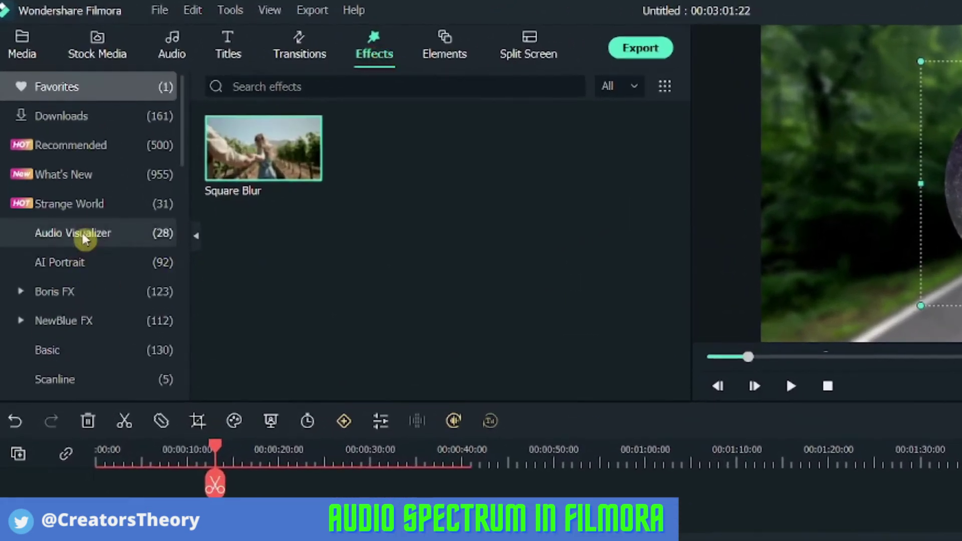
Place Iridescent Circle 3 on track 2, extend it to the clips' end, and hide track 3
{"action": "left_click", "coordinate": [85, 239]}
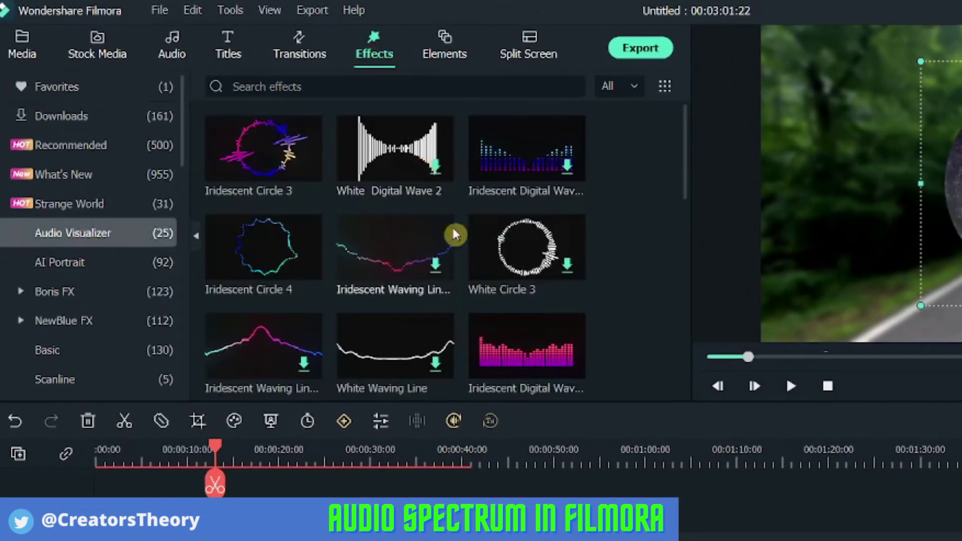
{"action": "mouse_move", "coordinate": [280, 181]}
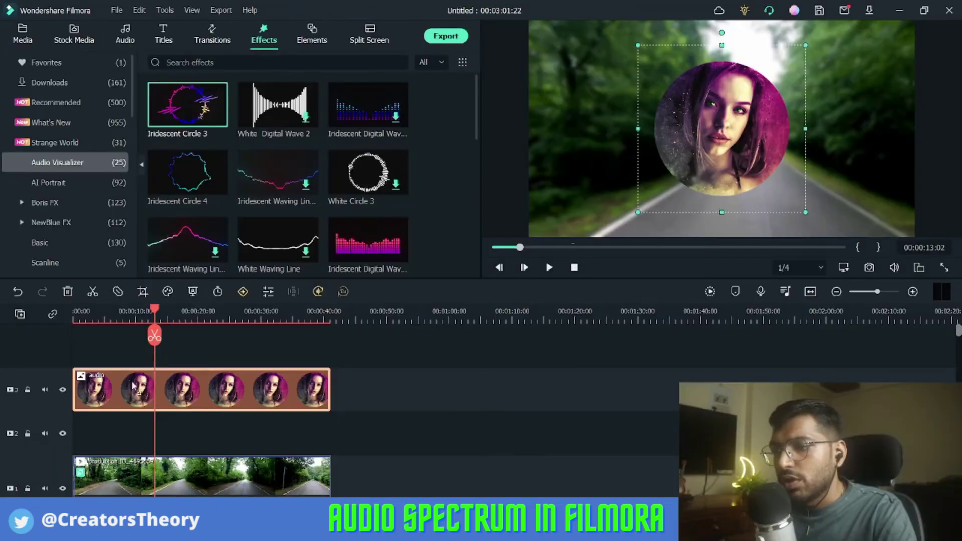
{"action": "left_click_drag", "start_coordinate": [133, 386], "coordinate": [330, 434]}
{"action": "left_click", "coordinate": [199, 313]}
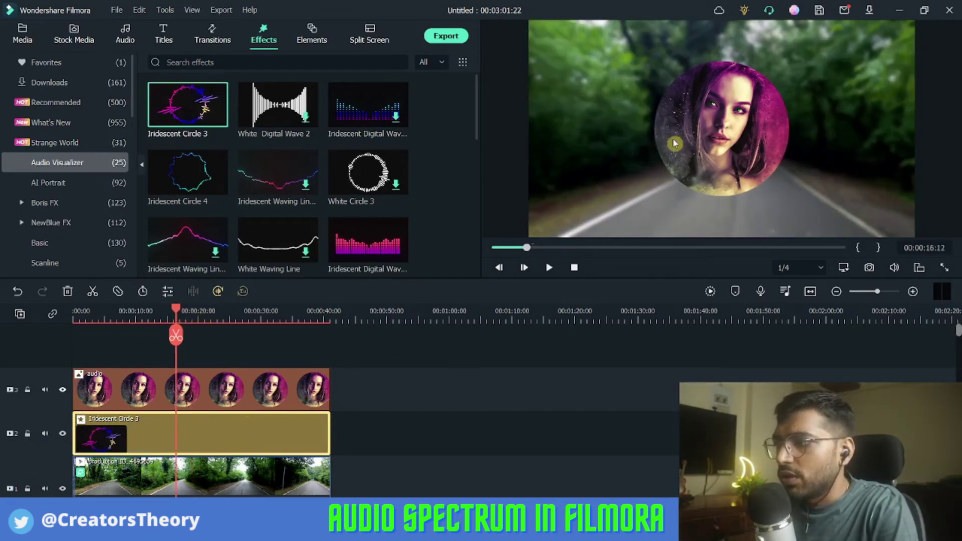
{"action": "left_click", "coordinate": [63, 392]}
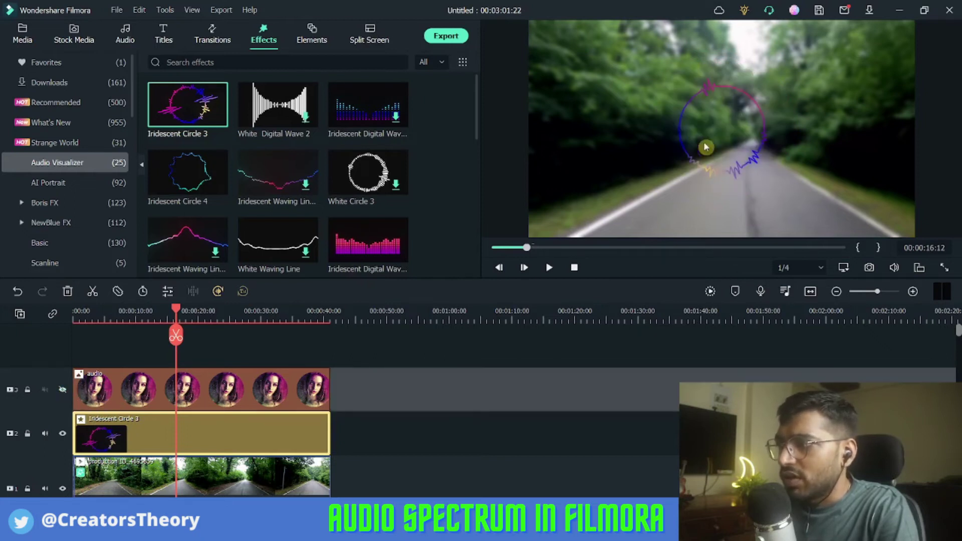
{"action": "double_click", "coordinate": [207, 435]}
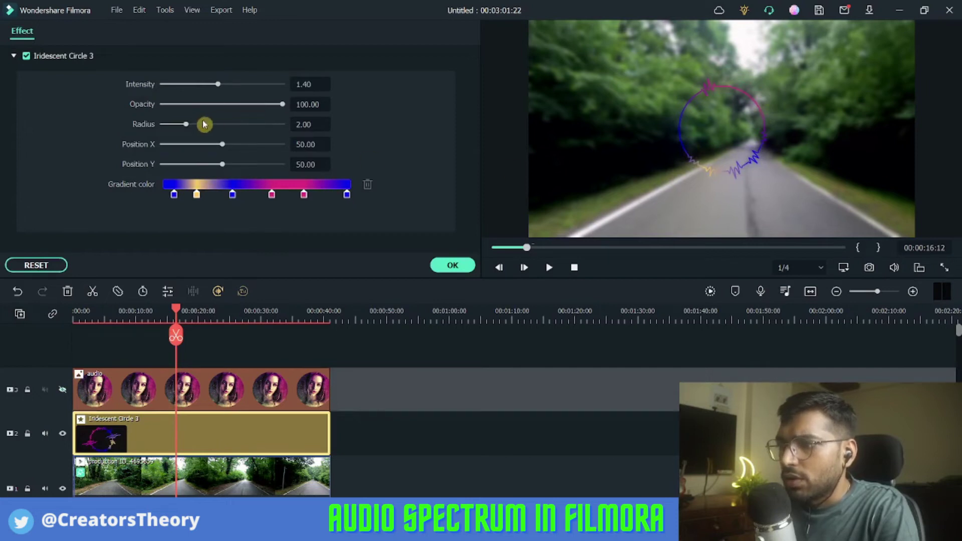
Raise the Iridescent Circle 3 radius to 3.20 around the unhidden portrait track, then confirm
{"action": "left_click_drag", "start_coordinate": [189, 126], "coordinate": [200, 126]}
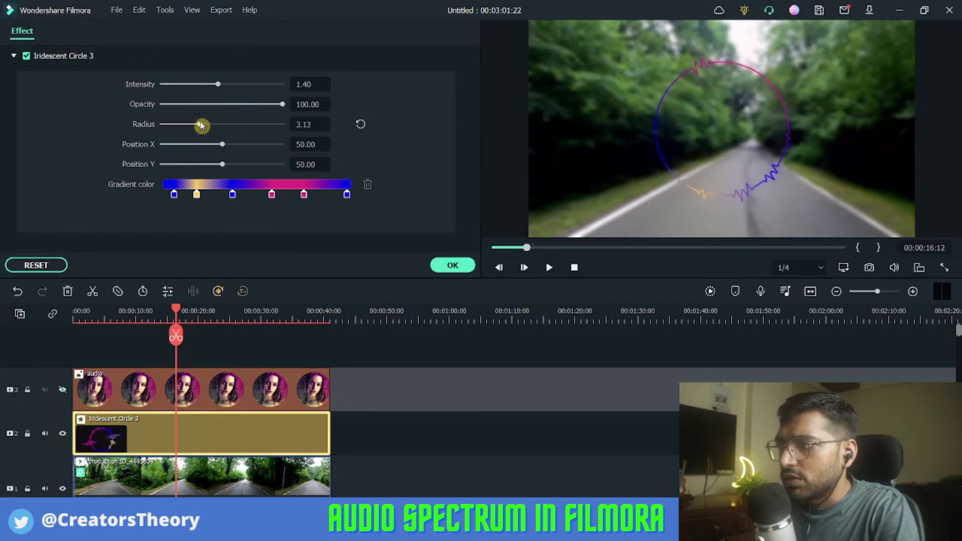
{"action": "left_click", "coordinate": [62, 390]}
{"action": "left_click_drag", "start_coordinate": [197, 125], "coordinate": [200, 127]}
{"action": "left_click", "coordinate": [371, 224]}
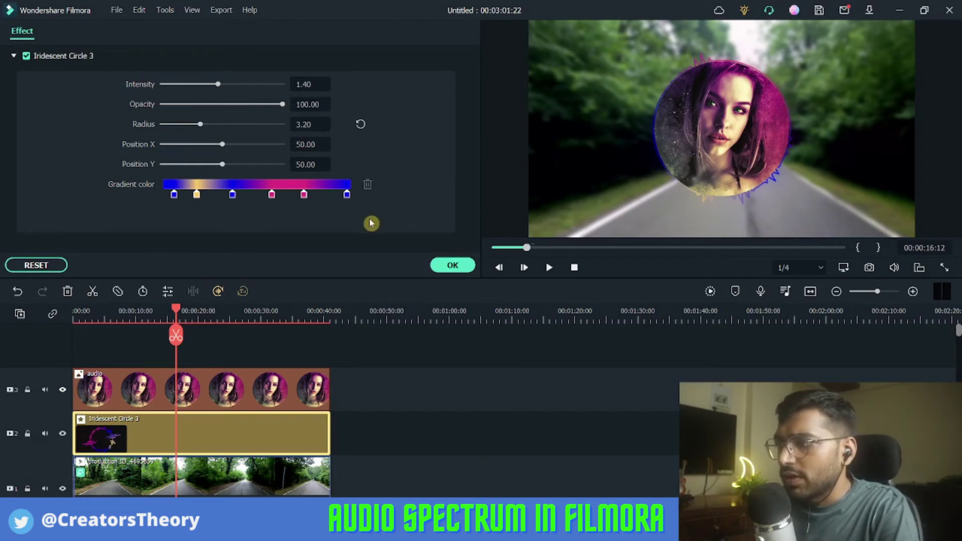
{"action": "left_click_drag", "start_coordinate": [181, 313], "coordinate": [202, 333]}
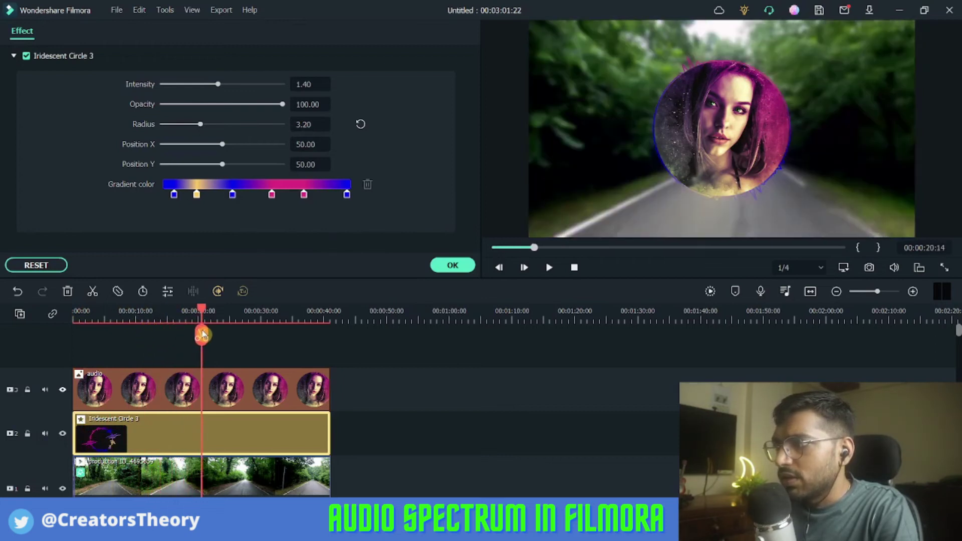
{"action": "left_click", "coordinate": [452, 265]}
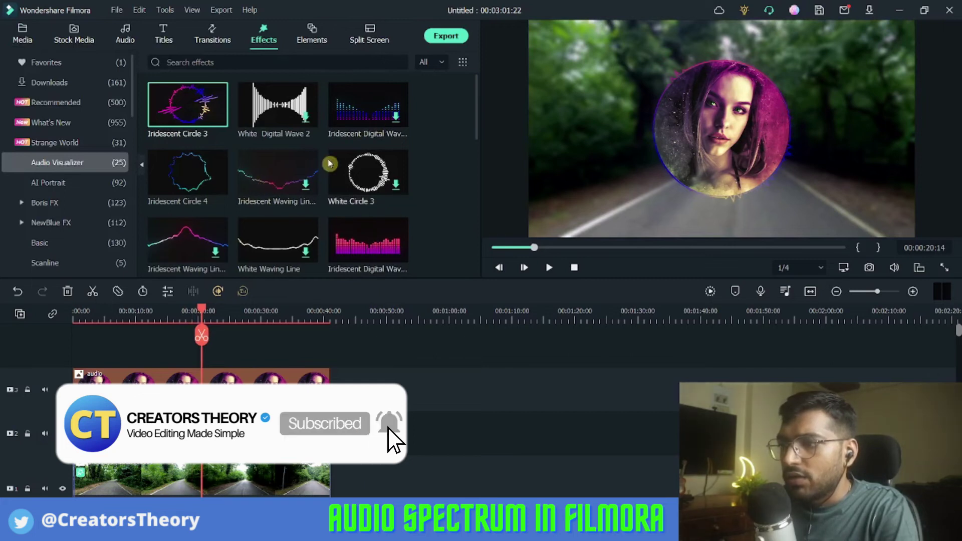
Place Iridescent Wave 2 from Audio Visualizer onto a new top track
{"action": "scroll", "coordinate": [329, 152], "scroll_direction": "down", "scroll_amount": 3}
{"action": "scroll", "coordinate": [330, 158], "scroll_direction": "down", "scroll_amount": 3}
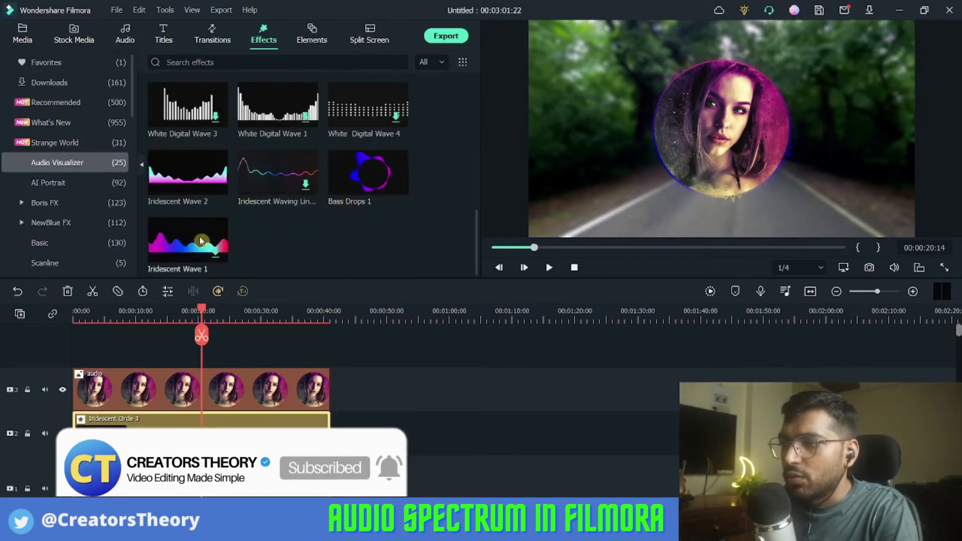
{"action": "left_click_drag", "start_coordinate": [188, 173], "coordinate": [83, 353]}
{"action": "left_click", "coordinate": [94, 310]}
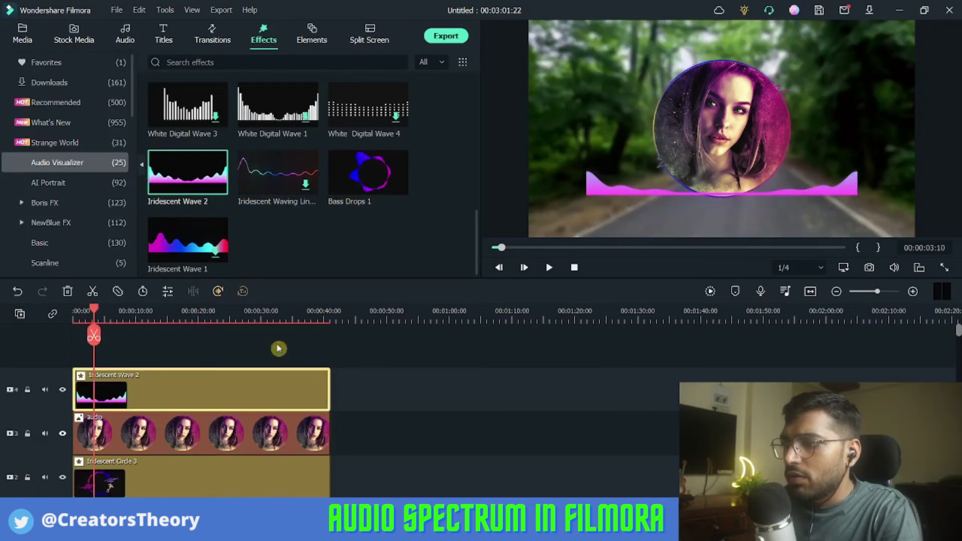
Scale the wave spectrum to 0.99 X and 1.41 Y across the frame bottom
{"action": "double_click", "coordinate": [231, 391]}
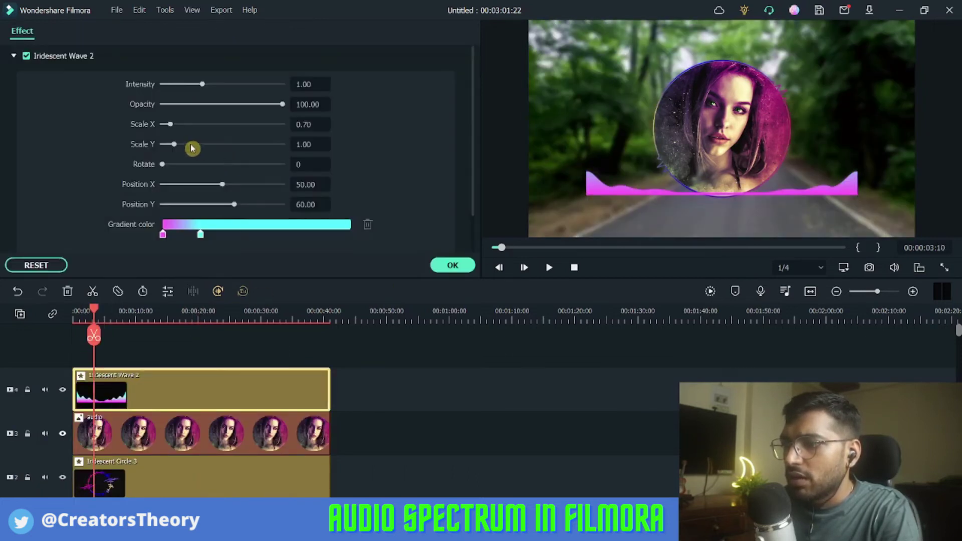
{"action": "left_click_drag", "start_coordinate": [183, 147], "coordinate": [173, 125]}
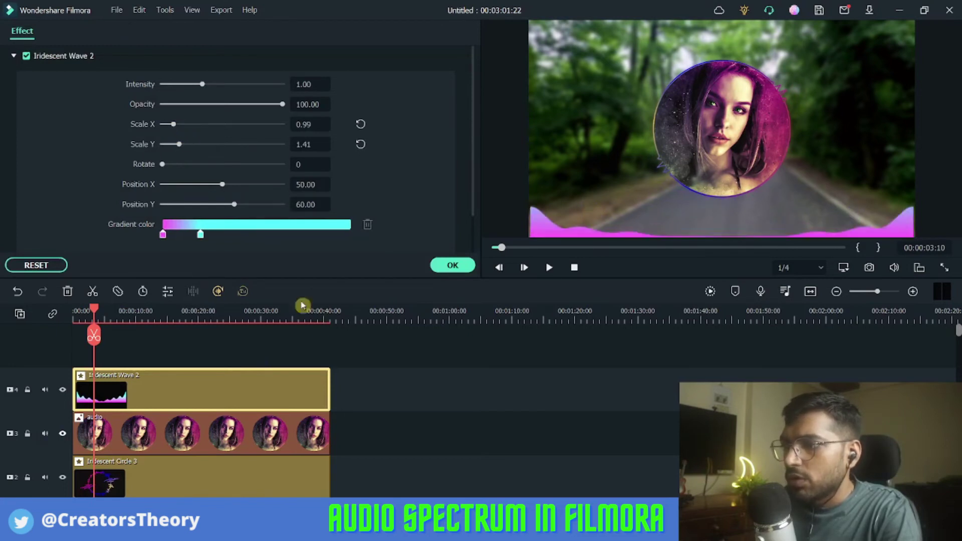
{"action": "left_click_drag", "start_coordinate": [97, 307], "coordinate": [122, 308]}
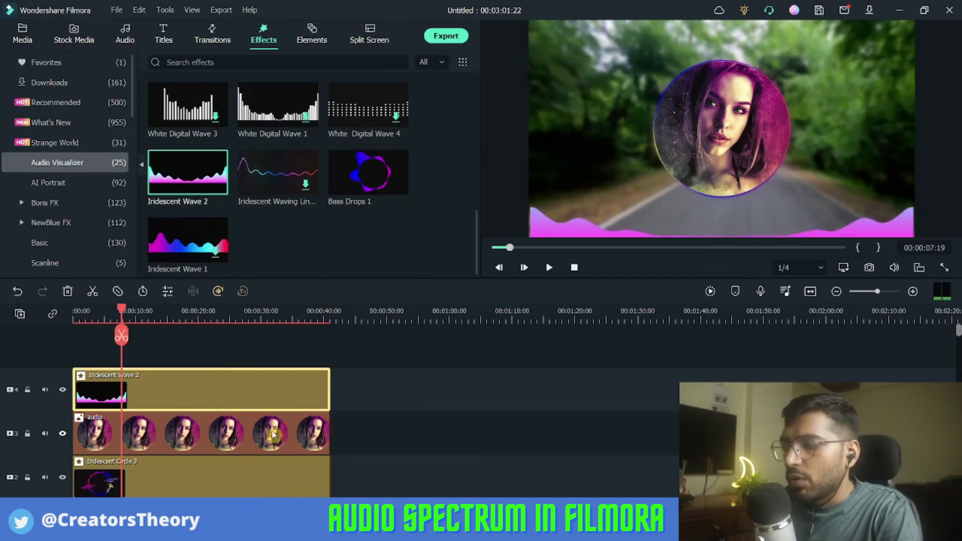
Confirm the wave settings and move Iridescent Circle 3 up to new track 5
{"action": "left_click", "coordinate": [260, 434]}
{"action": "left_click_drag", "start_coordinate": [254, 466], "coordinate": [238, 355]}
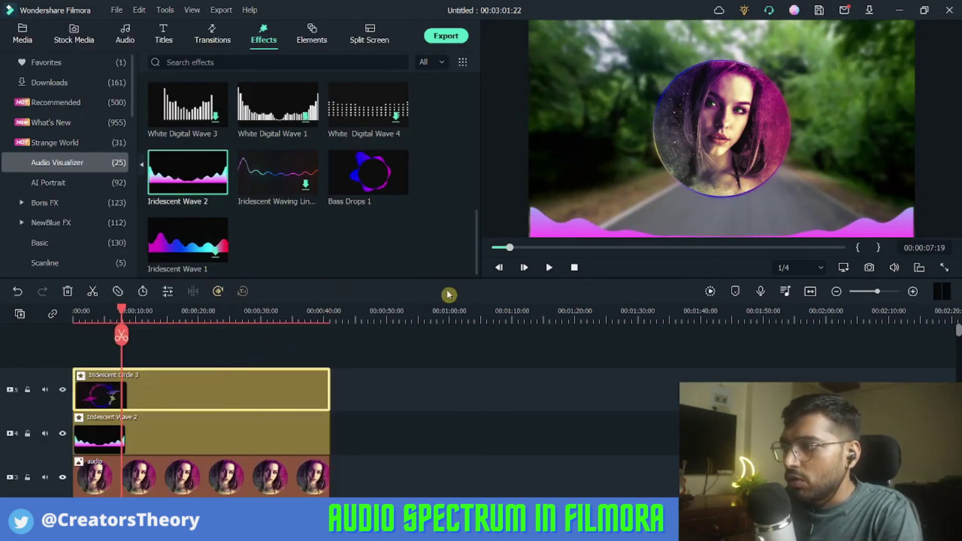
{"action": "key", "text": "space"}
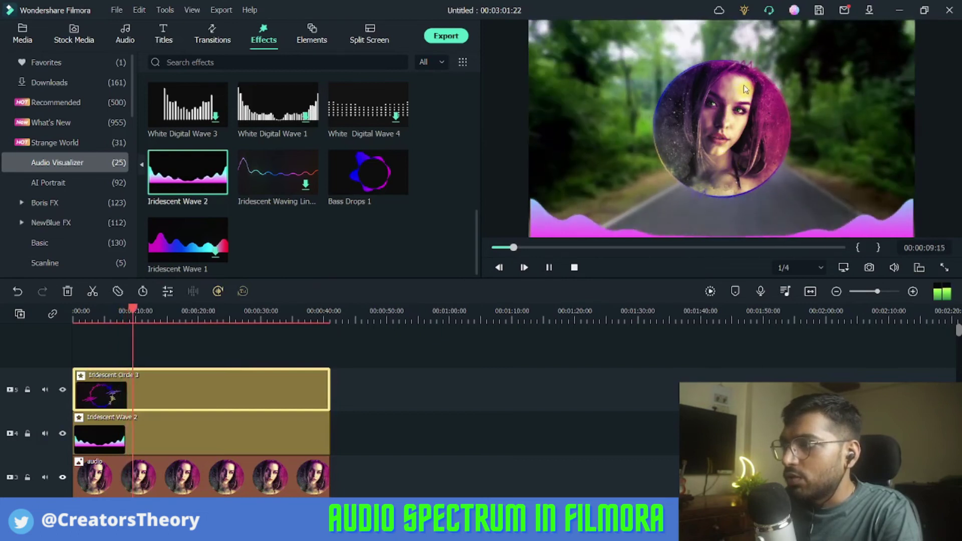
{"action": "key", "text": "space"}
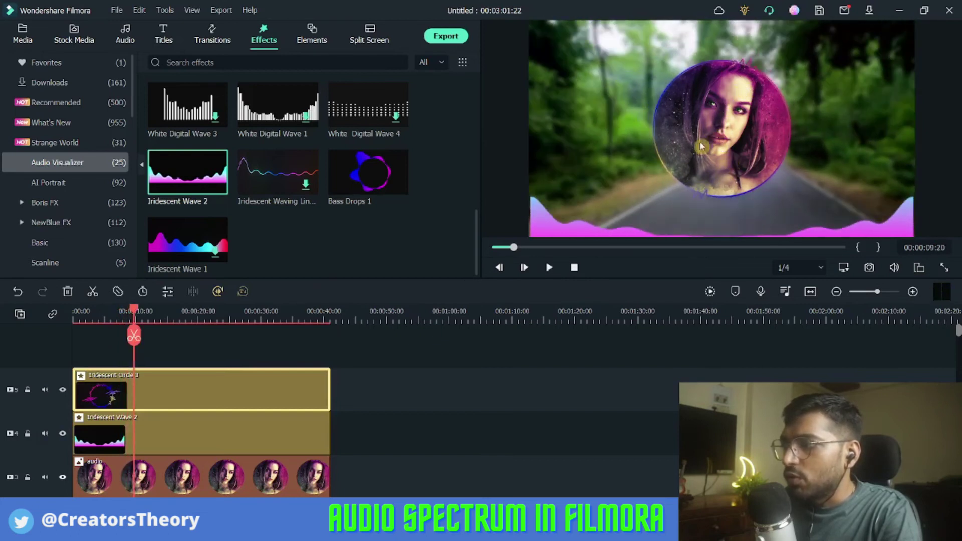
Preview playback to about 18 seconds with the wave pulsing beneath the ringed portrait
{"action": "scroll", "coordinate": [307, 237], "scroll_direction": "up", "scroll_amount": 5}
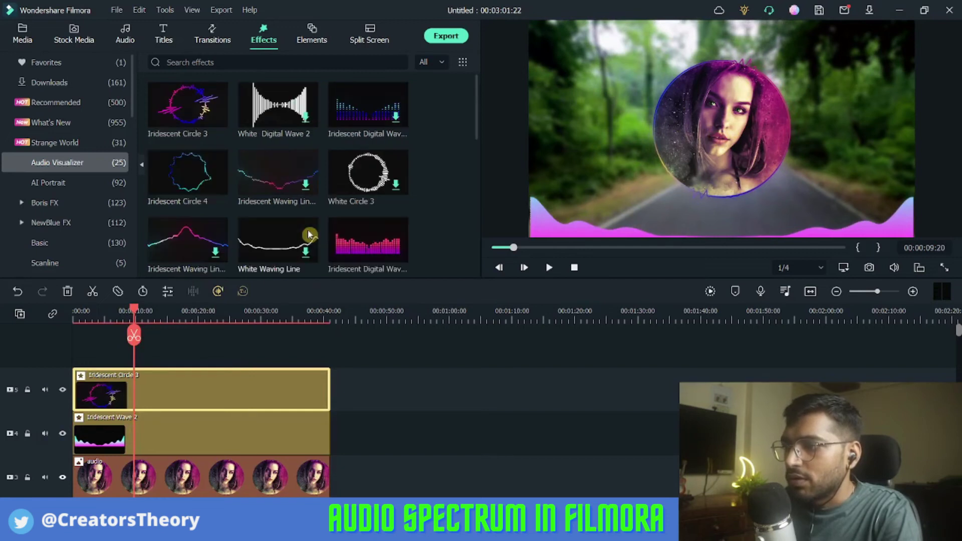
{"action": "scroll", "coordinate": [321, 225], "scroll_direction": "down", "scroll_amount": 3}
{"action": "key", "text": "space"}
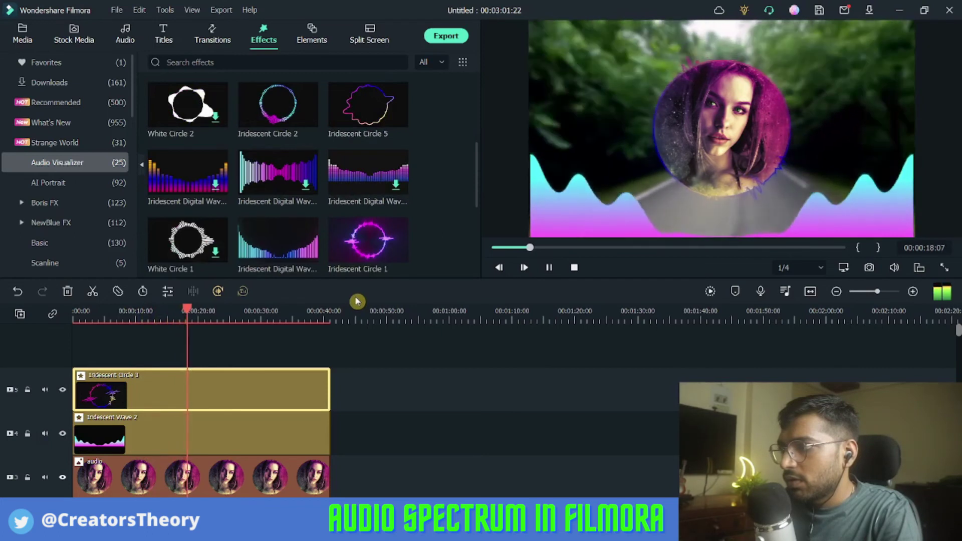
{"action": "key", "text": "space"}
{"action": "scroll", "coordinate": [249, 350], "scroll_direction": "down", "scroll_amount": 3}
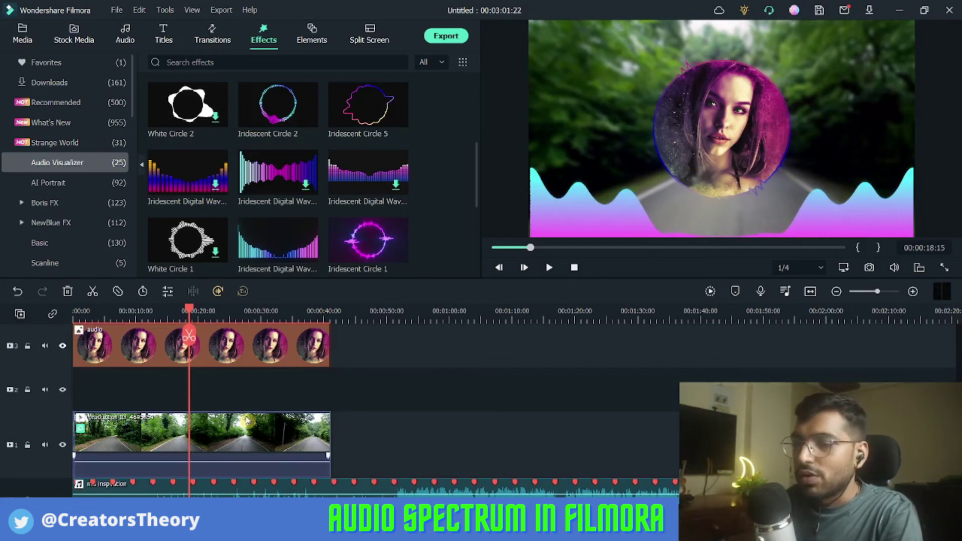
Set the road clip's Uniform Speed to 0.5 and replay from about eleven seconds
{"action": "right_click", "coordinate": [243, 471]}
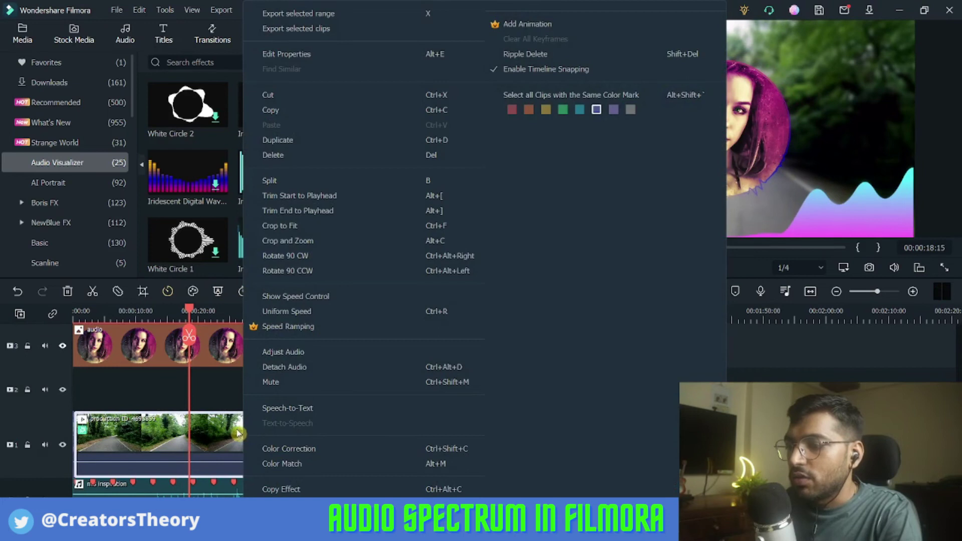
{"action": "left_click", "coordinate": [343, 312]}
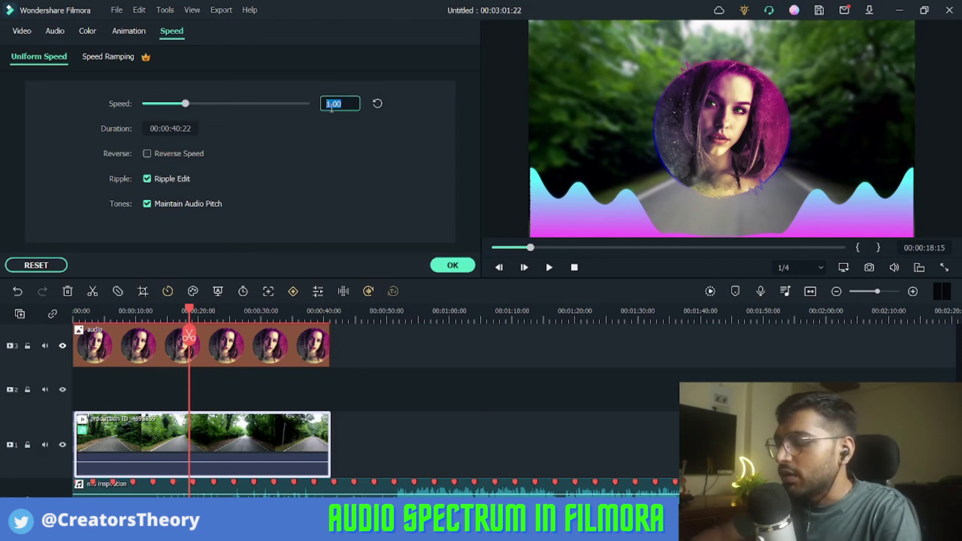
{"action": "type", "text": "0.5"}
{"action": "key", "text": "Return"}
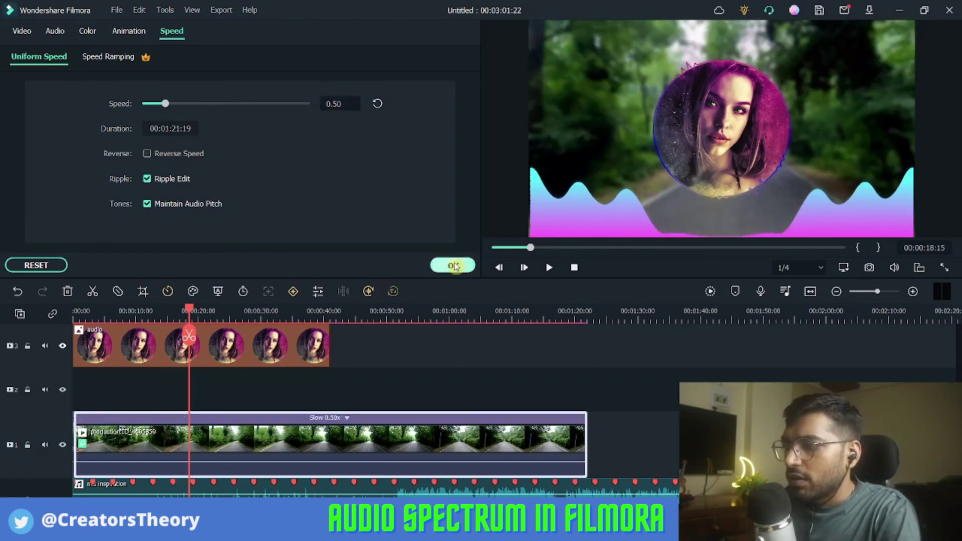
{"action": "left_click", "coordinate": [452, 265]}
{"action": "left_click_drag", "start_coordinate": [191, 309], "coordinate": [147, 308]}
{"action": "key", "text": "space"}
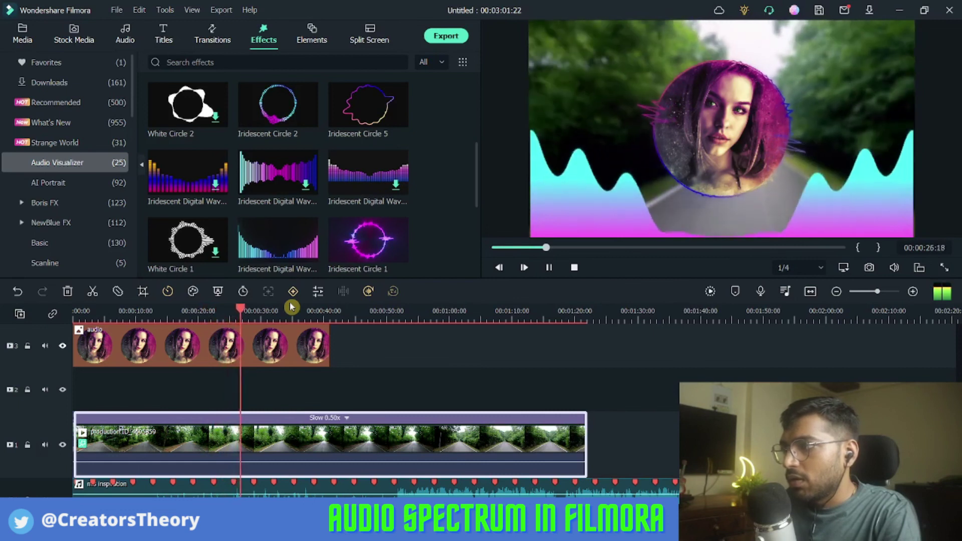
{"action": "key", "text": "space"}
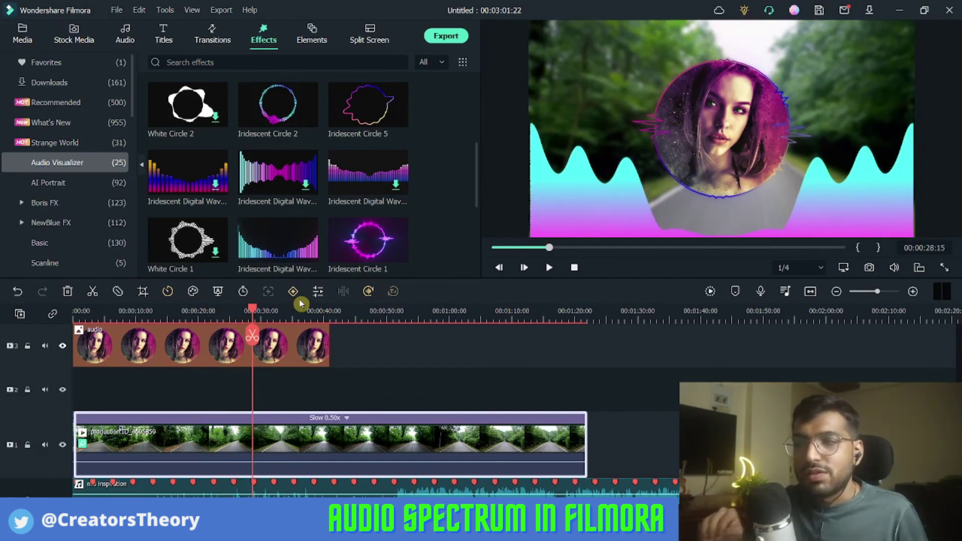
{"action": "scroll", "coordinate": [267, 219], "scroll_direction": "down", "scroll_amount": 5}
{"action": "scroll", "coordinate": [271, 210], "scroll_direction": "up", "scroll_amount": 4}
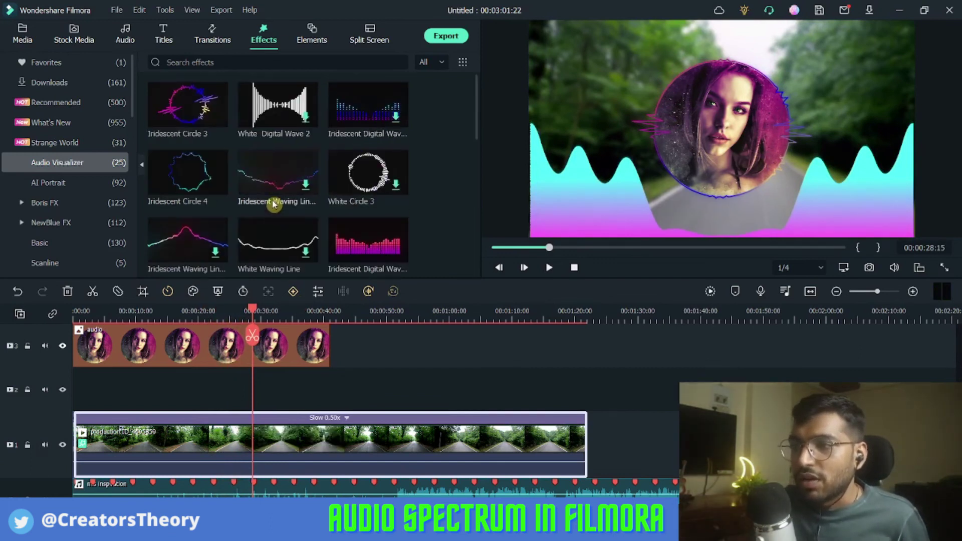
{"action": "scroll", "coordinate": [274, 204], "scroll_direction": "down", "scroll_amount": 4}
{"action": "scroll", "coordinate": [274, 205], "scroll_direction": "up", "scroll_amount": 3}
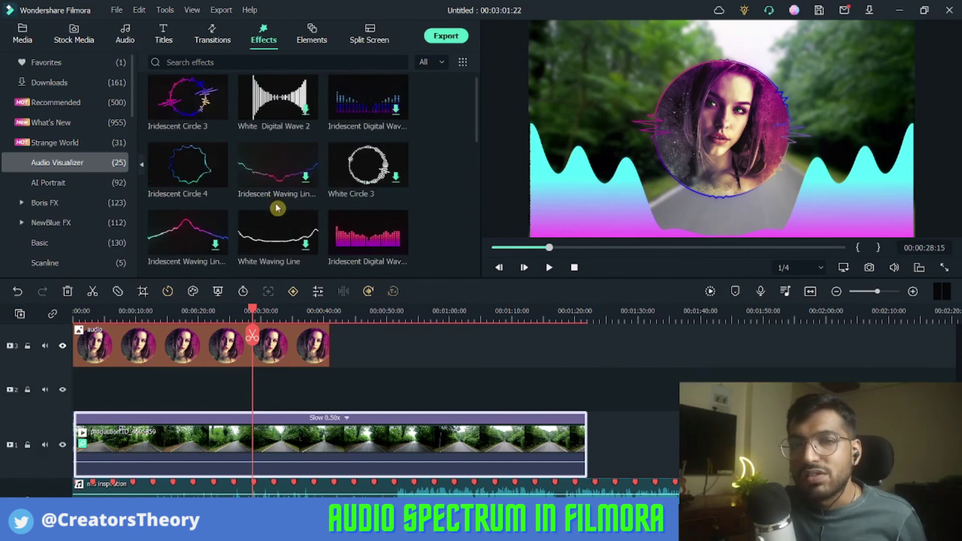